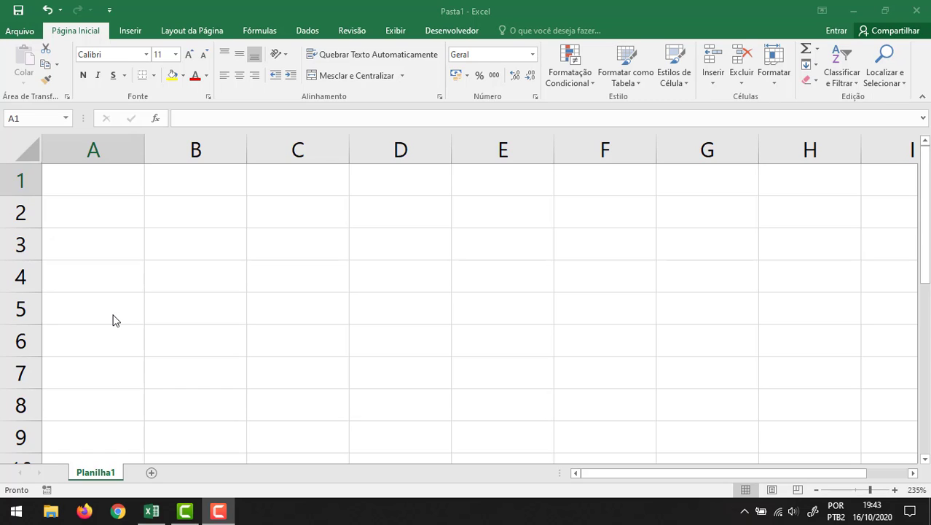
- Enter the labels Aprovados, Reprovados, Evadidos and Recuperação in cells A1 to A4 and widen column A to fit them
{"action": "left_click", "coordinate": [114, 182]}
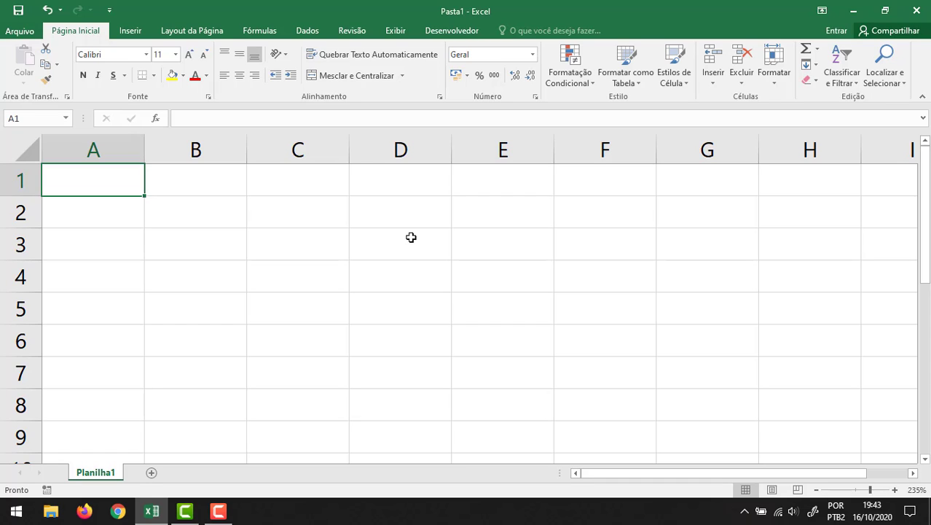
{"action": "type", "text": "A"}
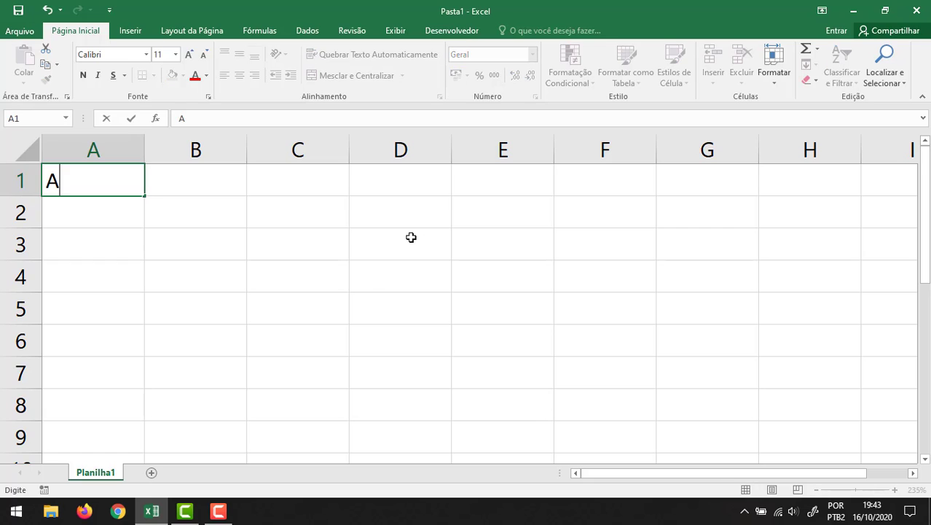
{"action": "type", "text": "provados"}
{"action": "key", "text": "Return"}
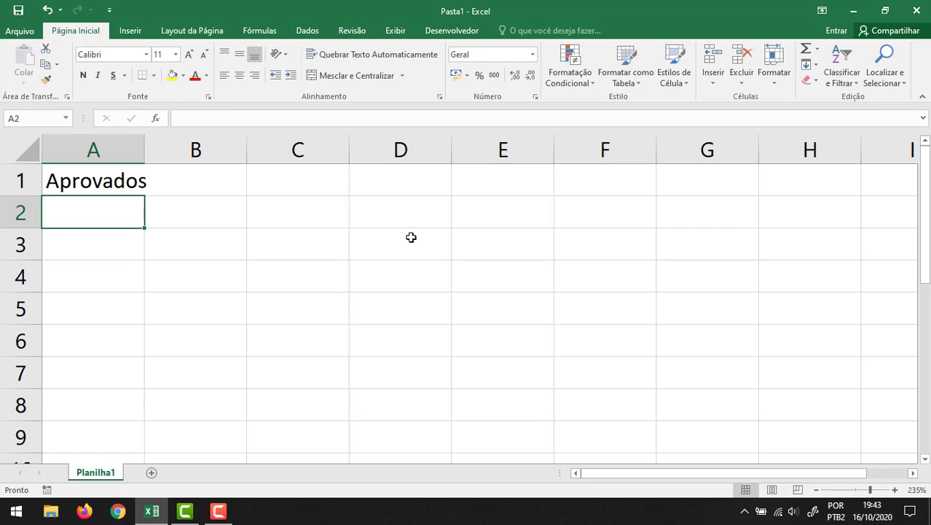
{"action": "type", "text": "Reprovados"}
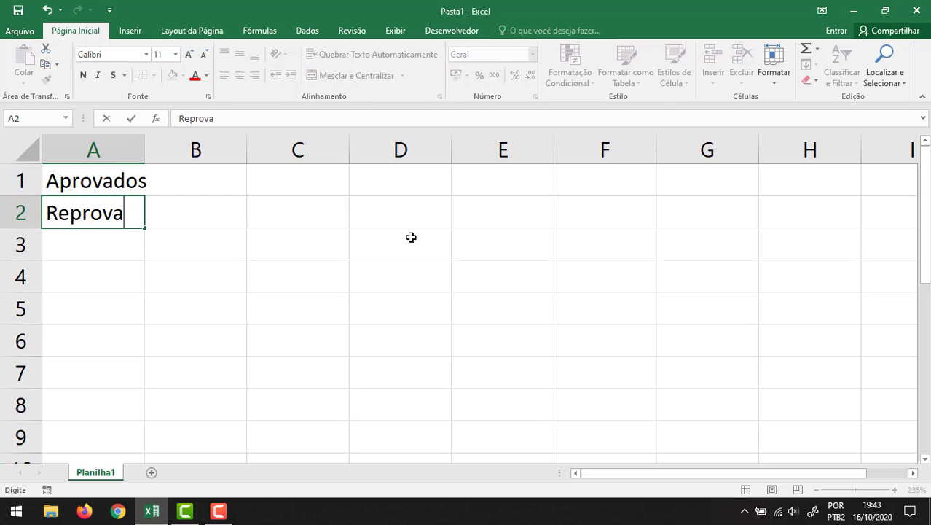
{"action": "key", "text": "ctrl+Return"}
{"action": "key", "text": "Down"}
{"action": "type", "text": "E"}
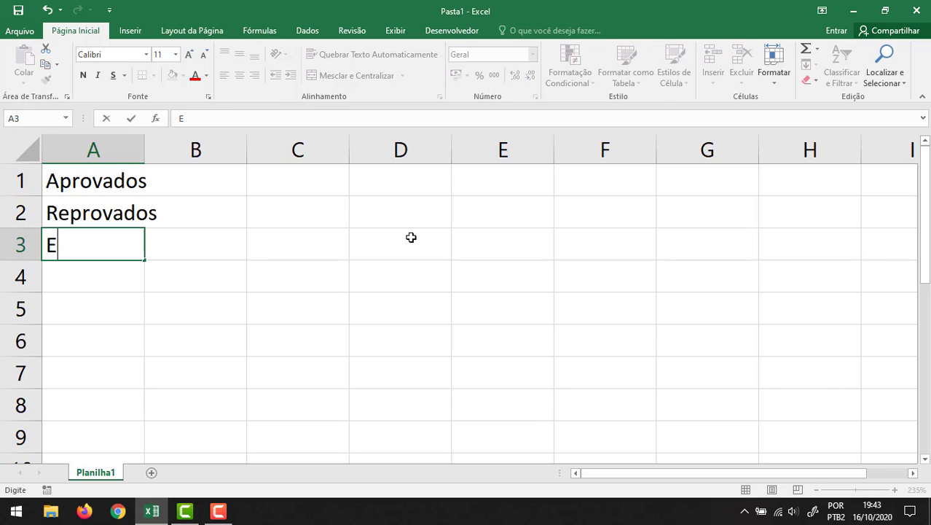
{"action": "type", "text": "vadidos"}
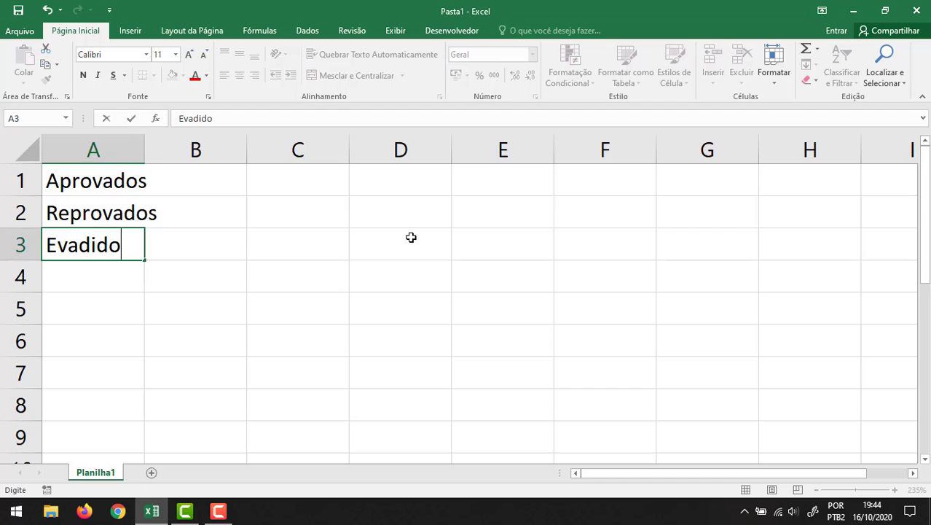
{"action": "key", "text": "Return"}
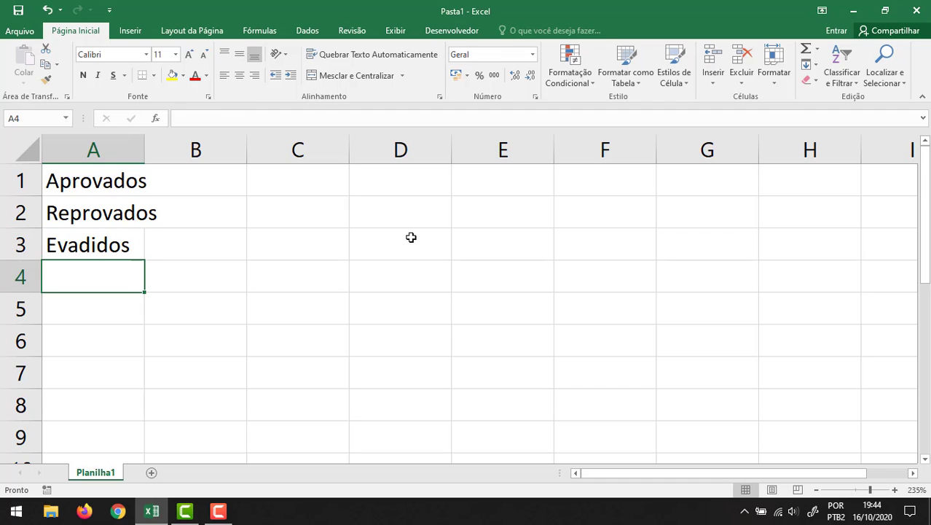
{"action": "type", "text": "Recupe"}
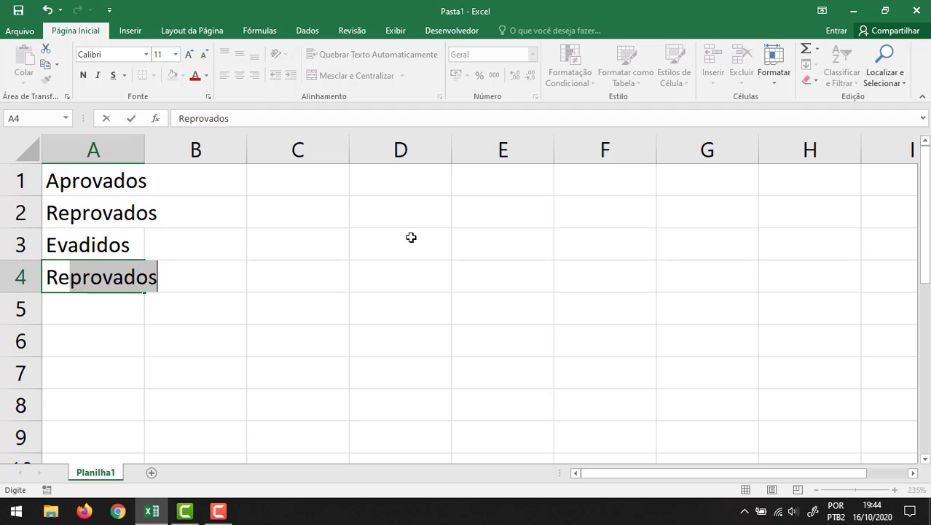
{"action": "type", "text": "ração"}
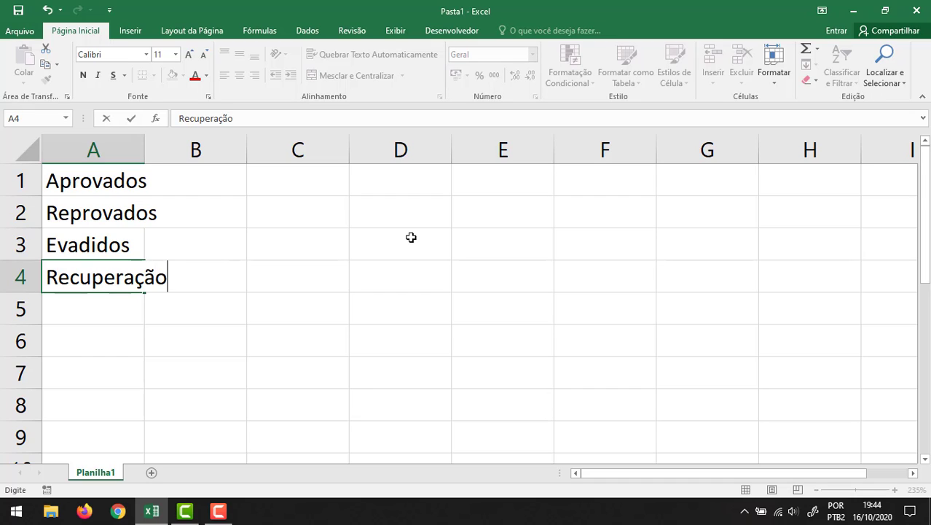
{"action": "key", "text": "Return"}
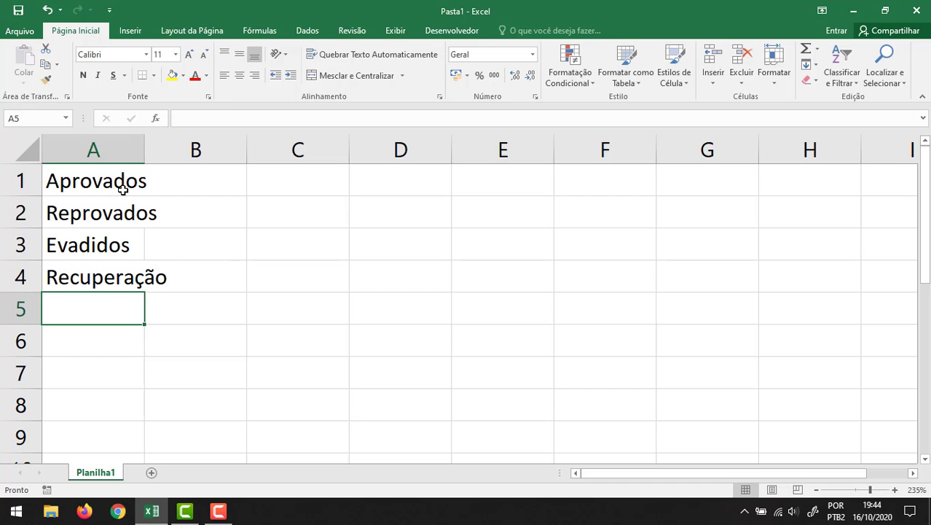
{"action": "left_click_drag", "start_coordinate": [146, 134], "coordinate": [169, 143]}
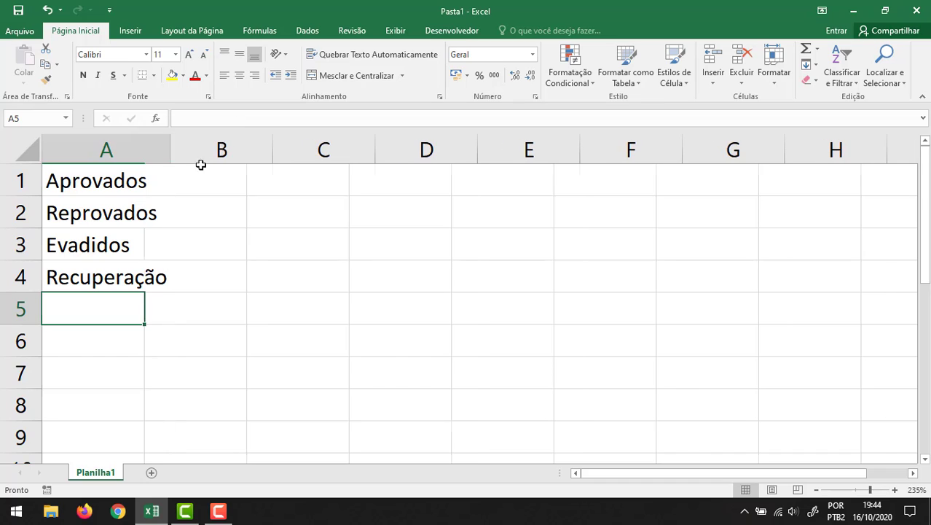
- Enter the values 300, 25, 10 and 30 in cells B1 to B4
{"action": "left_click", "coordinate": [207, 173]}
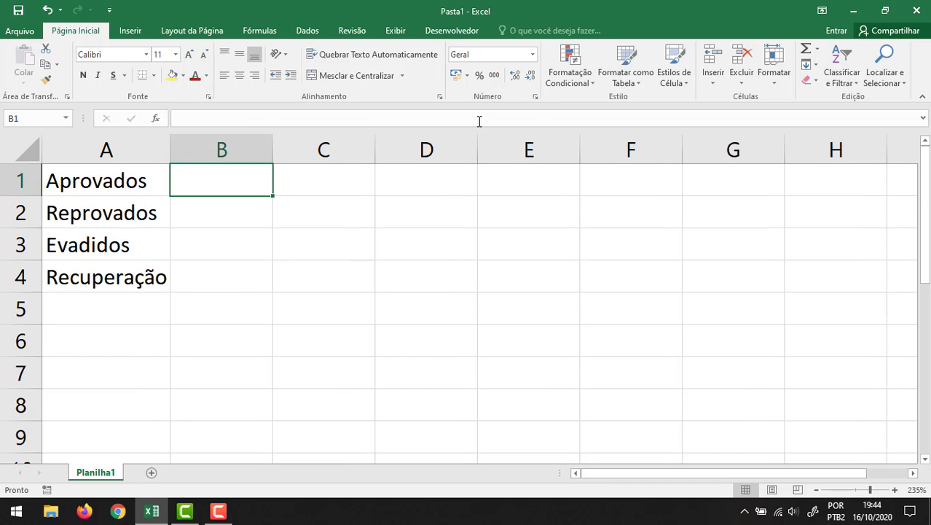
{"action": "type", "text": "300"}
{"action": "key", "text": "Return"}
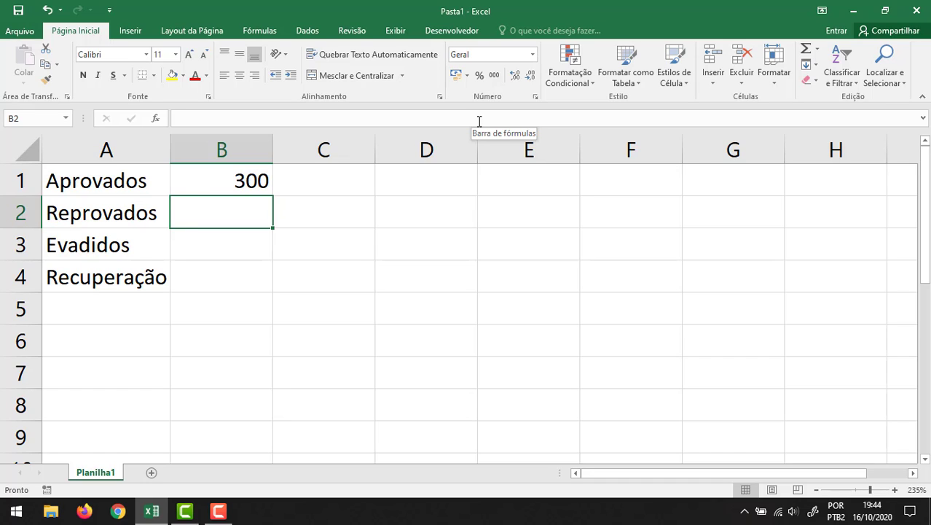
{"action": "type", "text": "25"}
{"action": "key", "text": "Return"}
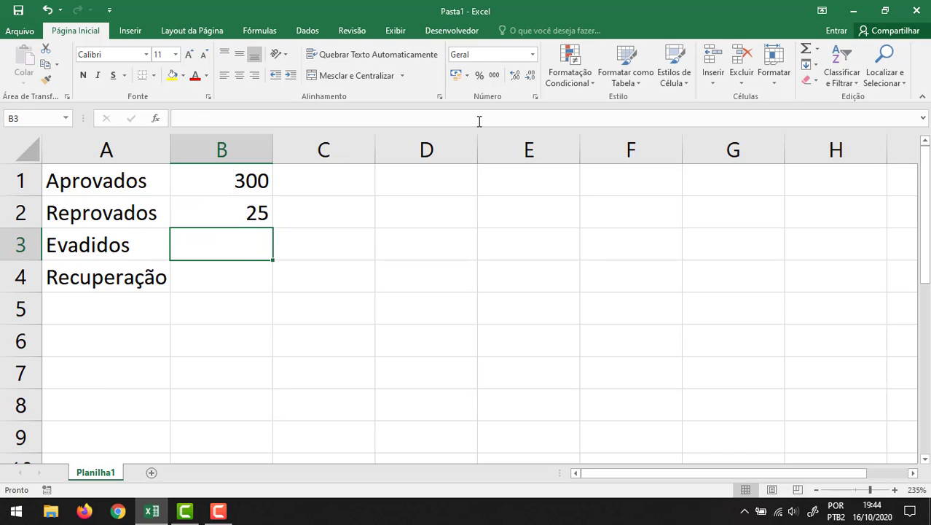
{"action": "type", "text": "10"}
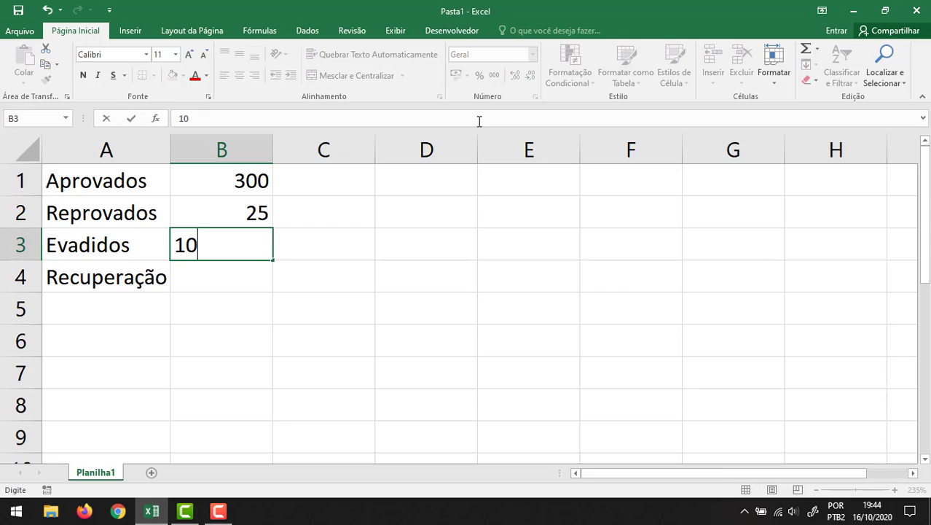
{"action": "key", "text": "Return"}
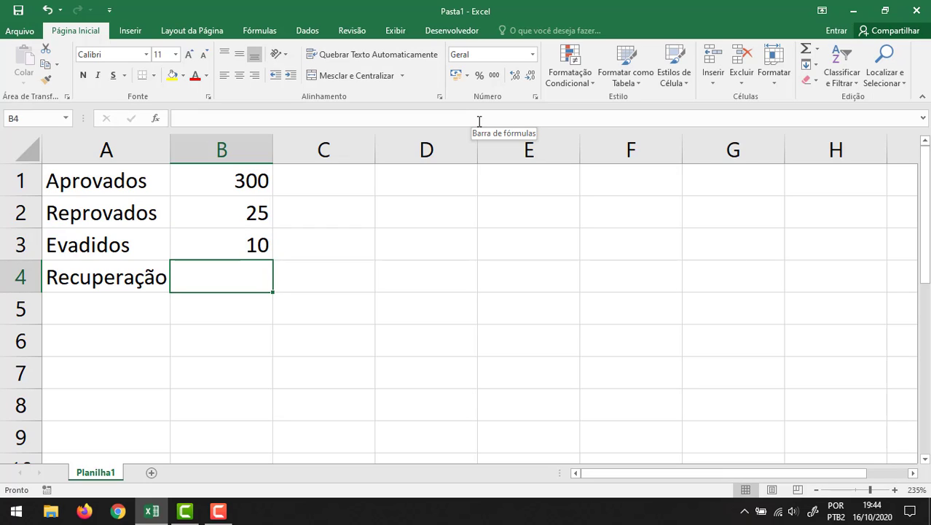
{"action": "type", "text": "30"}
{"action": "key", "text": "Return"}
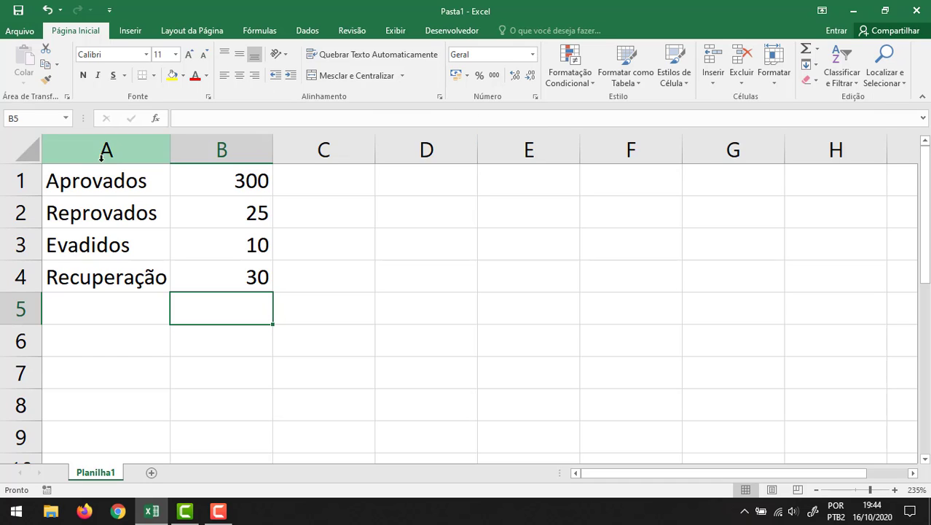
- Insert a 3D clustered column chart from the data in A1:B4
{"action": "left_click_drag", "start_coordinate": [108, 181], "coordinate": [213, 276]}
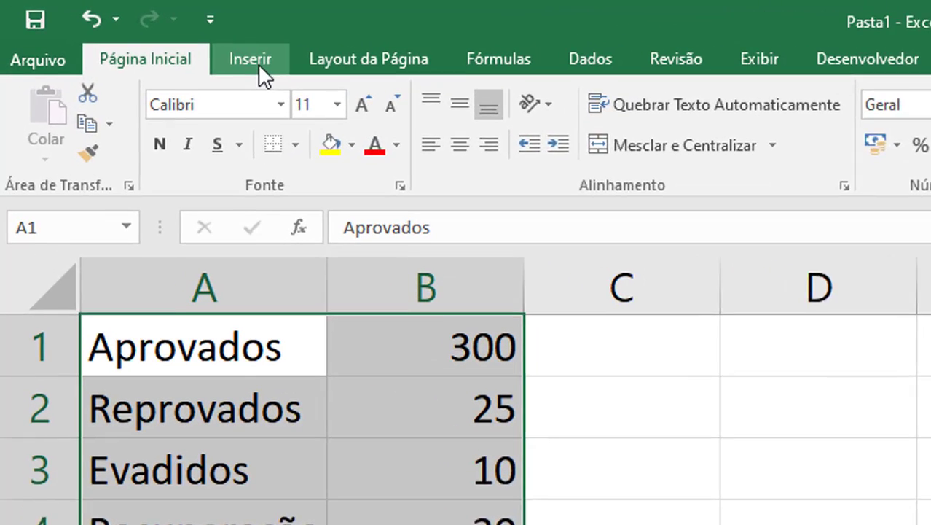
{"action": "left_click", "coordinate": [132, 32]}
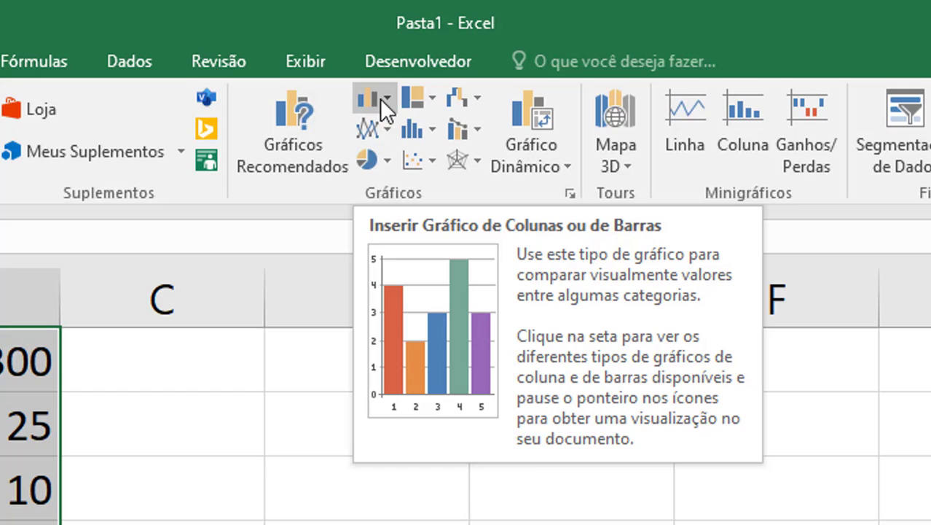
{"action": "left_click", "coordinate": [387, 99]}
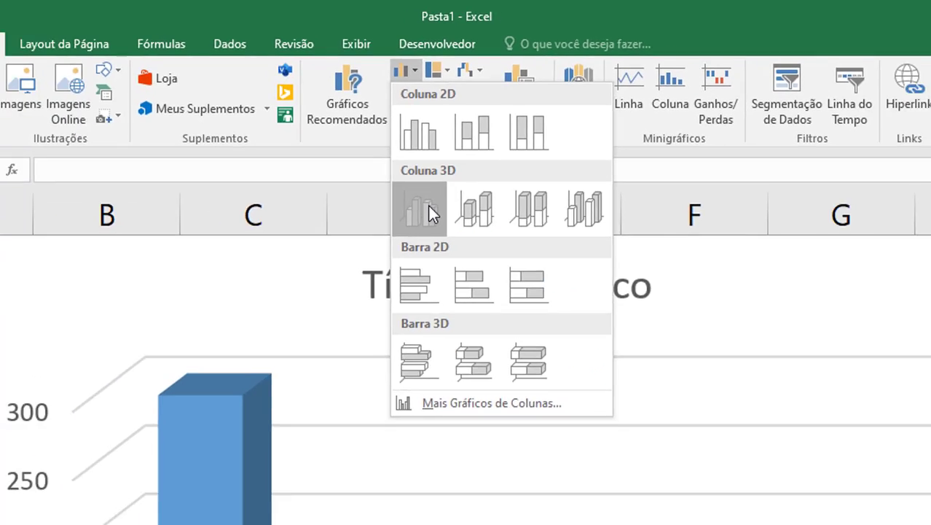
{"action": "left_click", "coordinate": [400, 288]}
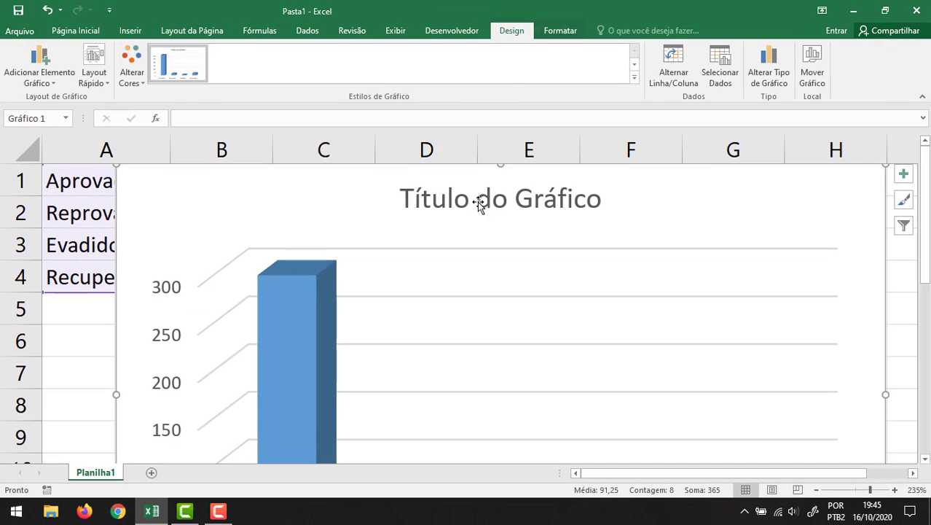
{"action": "scroll", "coordinate": [503, 240], "scroll_direction": "down", "scroll_amount": 6}
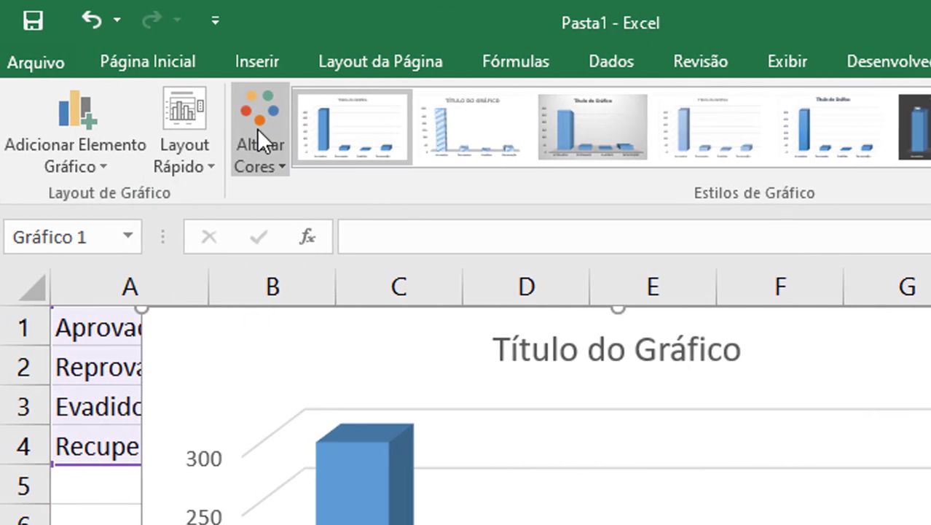
- Apply the colourful palette starting with orange, yellow and green to the chart, and give it the dark gradient chart style with gridlines
{"action": "left_click", "coordinate": [279, 168]}
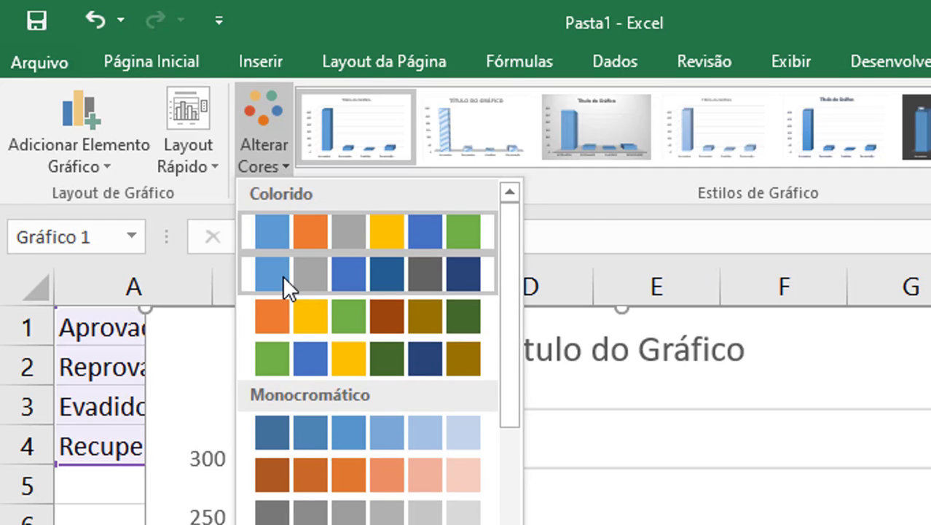
{"action": "left_click", "coordinate": [309, 319]}
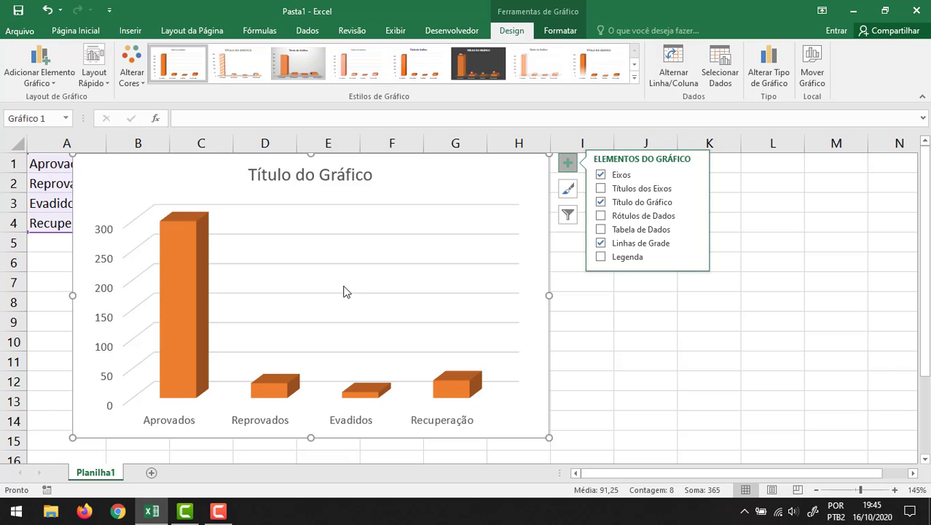
{"action": "left_click", "coordinate": [635, 78]}
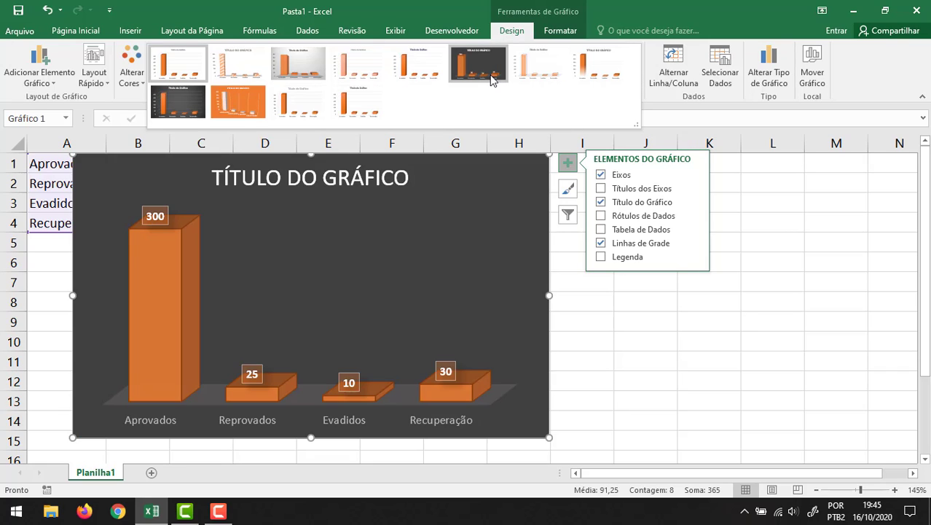
{"action": "left_click", "coordinate": [164, 111]}
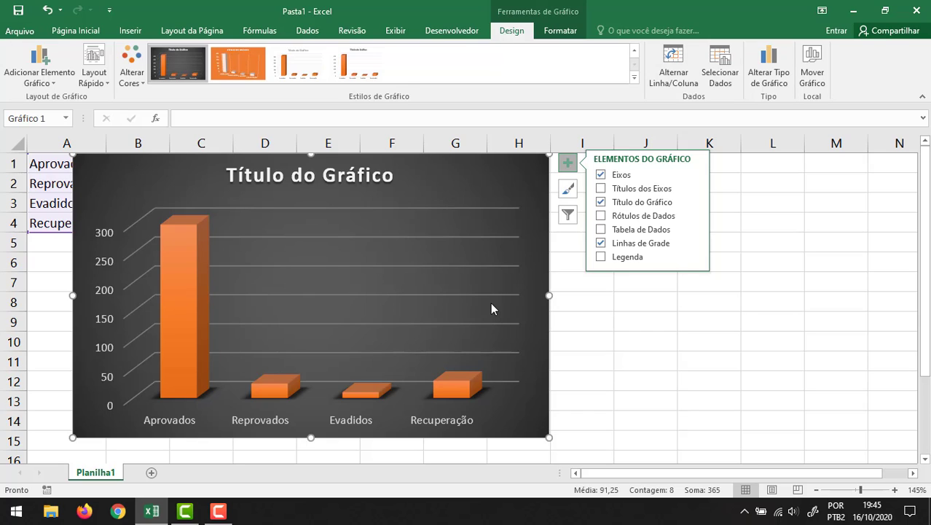
- Fill all columns of the chart's data series with a darker theme blue
{"action": "left_click", "coordinate": [185, 256]}
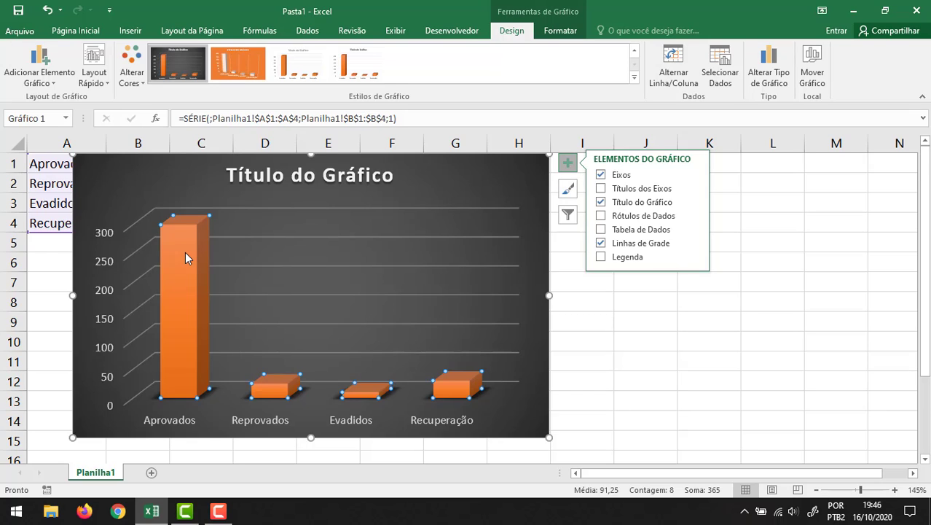
{"action": "left_click", "coordinate": [561, 30]}
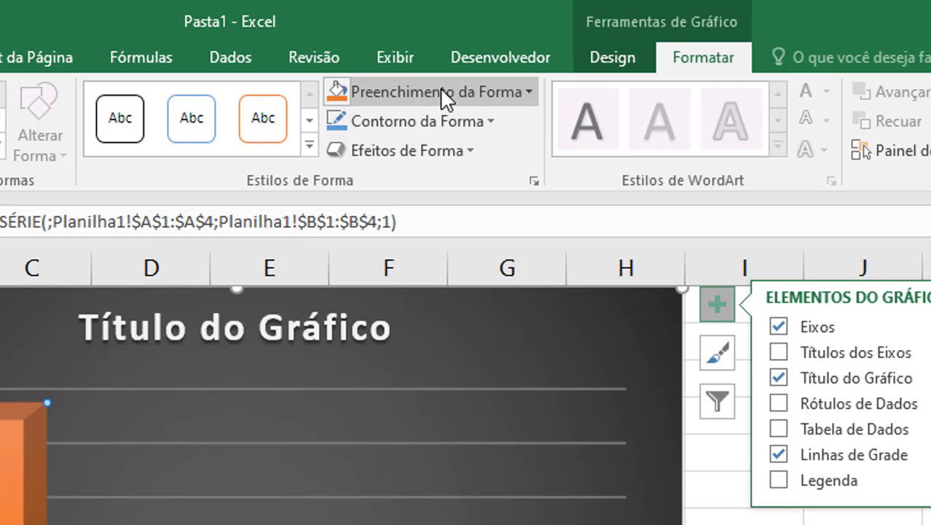
{"action": "left_click", "coordinate": [440, 91]}
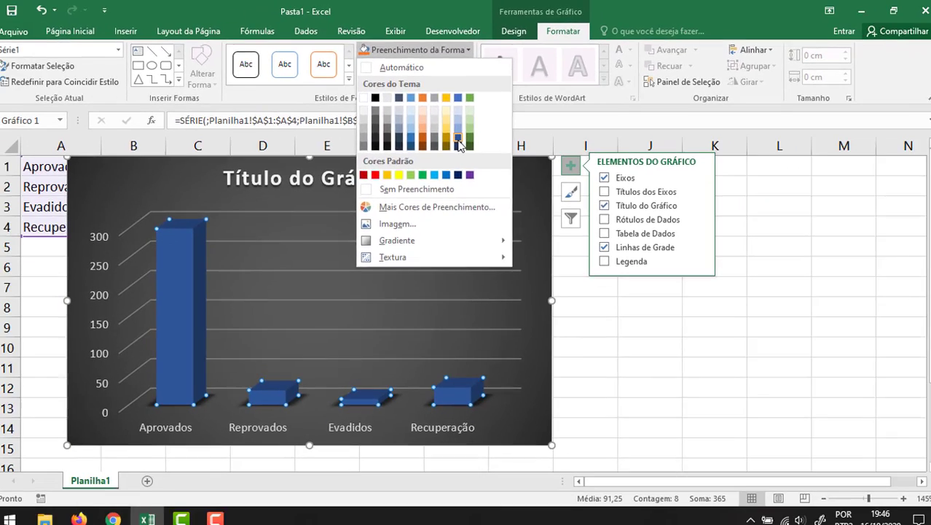
{"action": "left_click", "coordinate": [459, 140]}
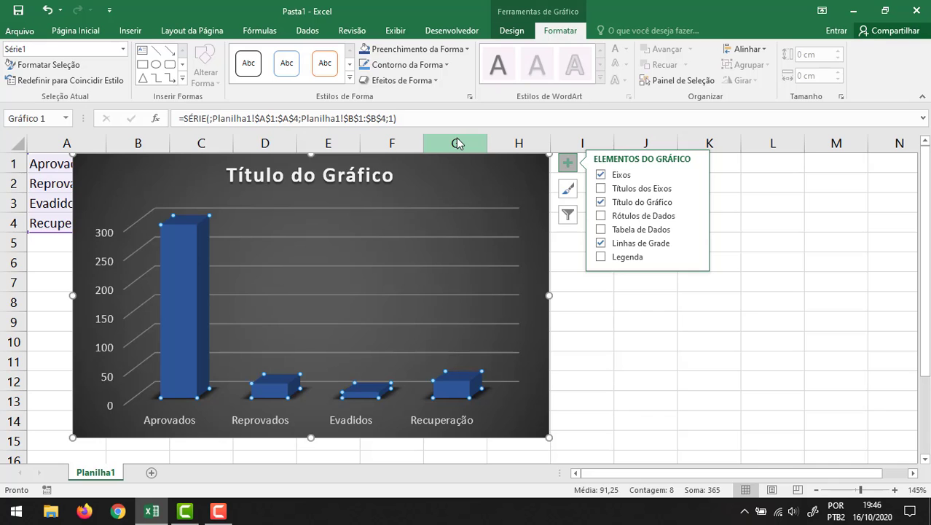
- Fill only the Aprovados column of the chart with the theme orange
{"action": "left_click", "coordinate": [196, 261]}
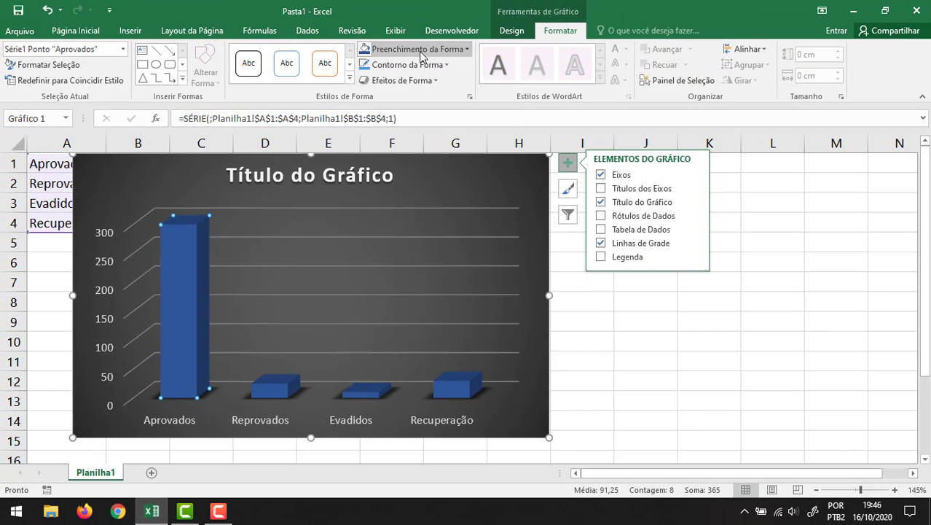
{"action": "left_click", "coordinate": [421, 50]}
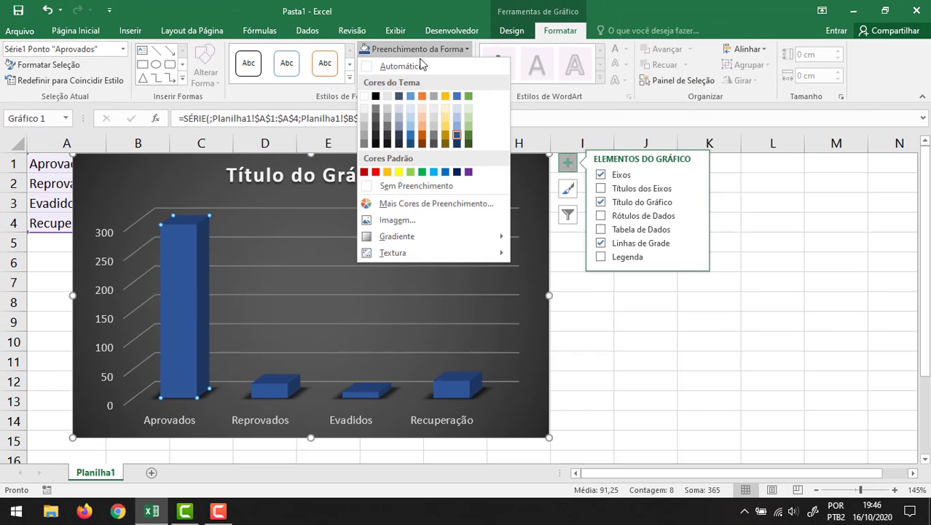
{"action": "left_click", "coordinate": [422, 97]}
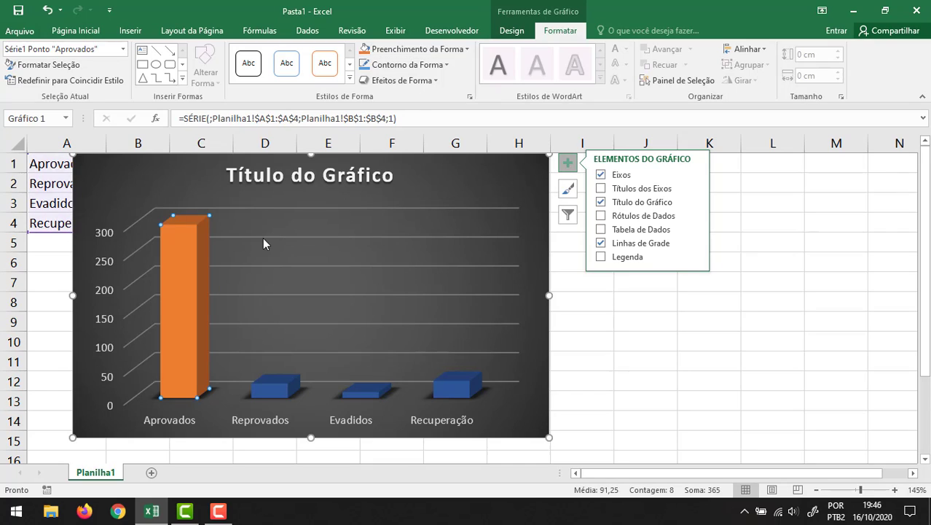
- Fill only the Reprovados column of the chart with standard red
{"action": "left_click", "coordinate": [277, 390]}
{"action": "left_click", "coordinate": [405, 48]}
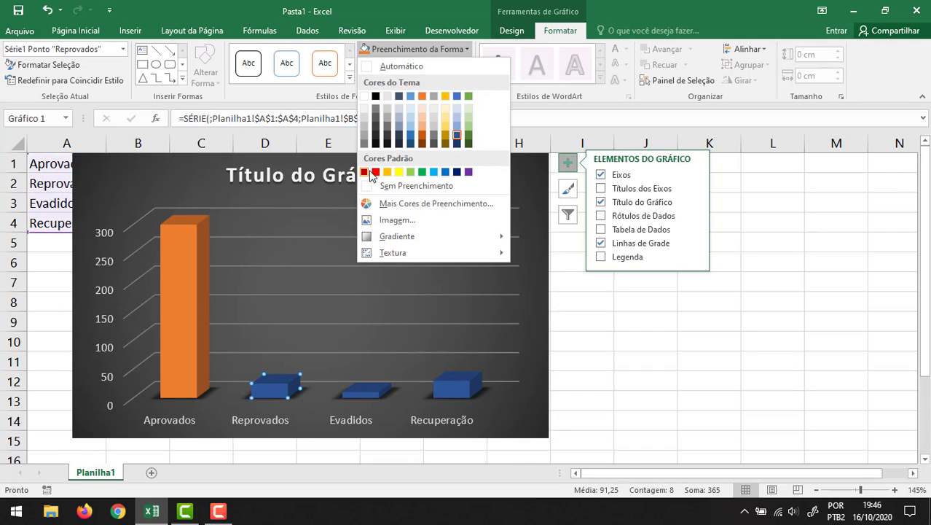
{"action": "left_click", "coordinate": [375, 172]}
- Fill only the Evadidos column of the chart with the darker theme green
{"action": "left_click", "coordinate": [377, 396]}
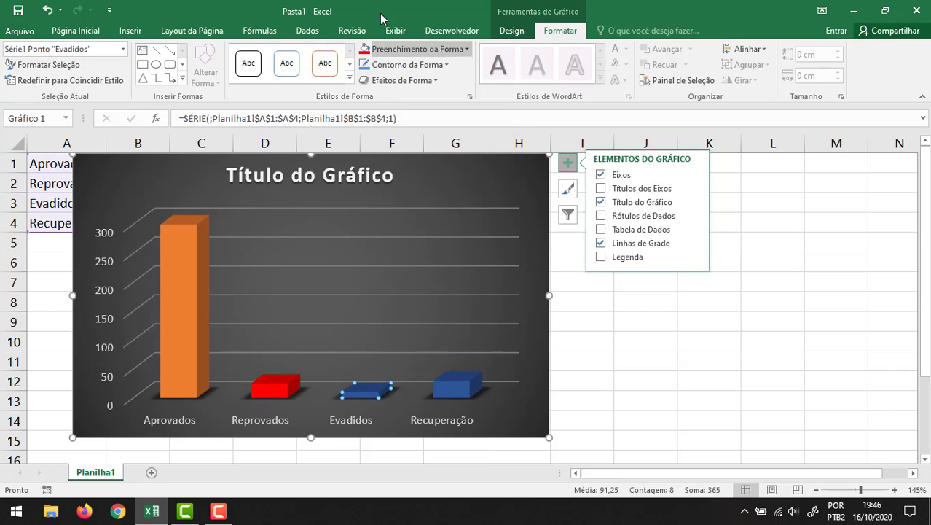
{"action": "left_click", "coordinate": [408, 48]}
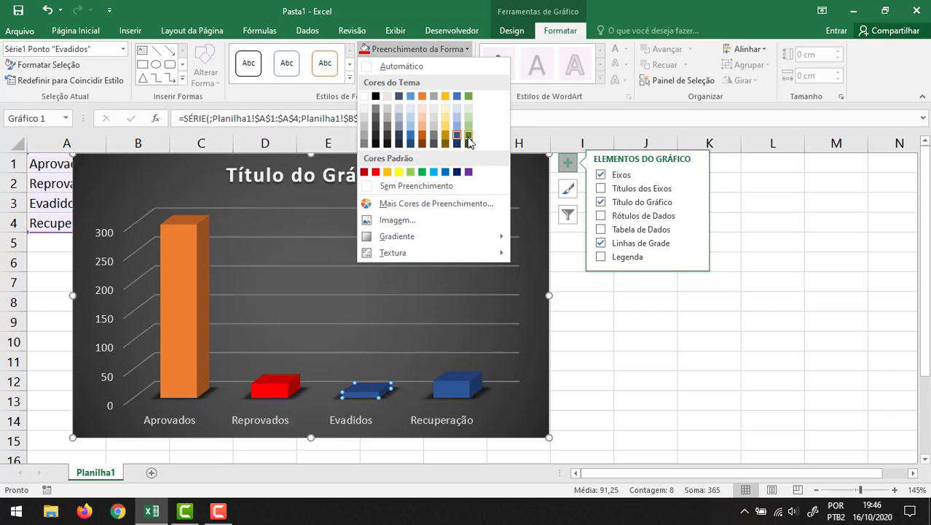
{"action": "left_click", "coordinate": [468, 138]}
{"action": "left_click", "coordinate": [665, 376]}
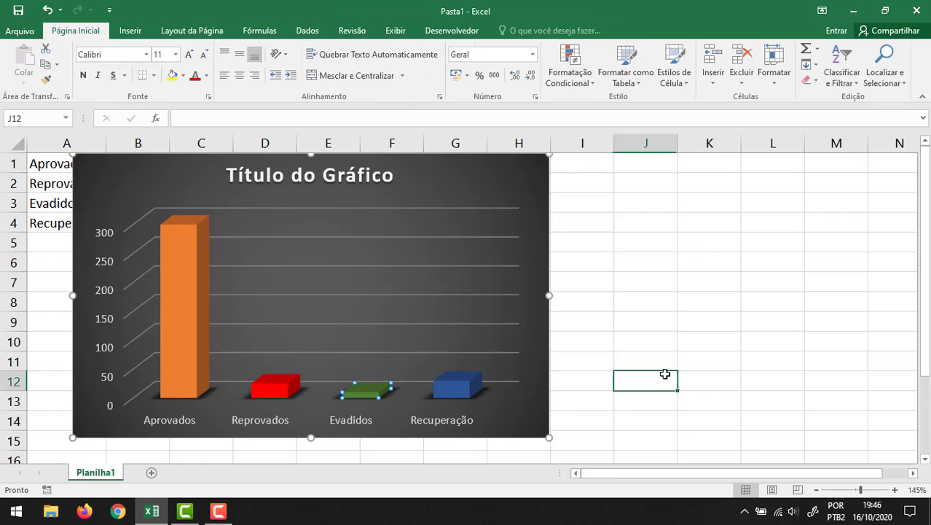
- Replace the chart's placeholder title with "Grafico Escolar"
{"action": "left_click", "coordinate": [336, 181]}
{"action": "left_click", "coordinate": [355, 183]}
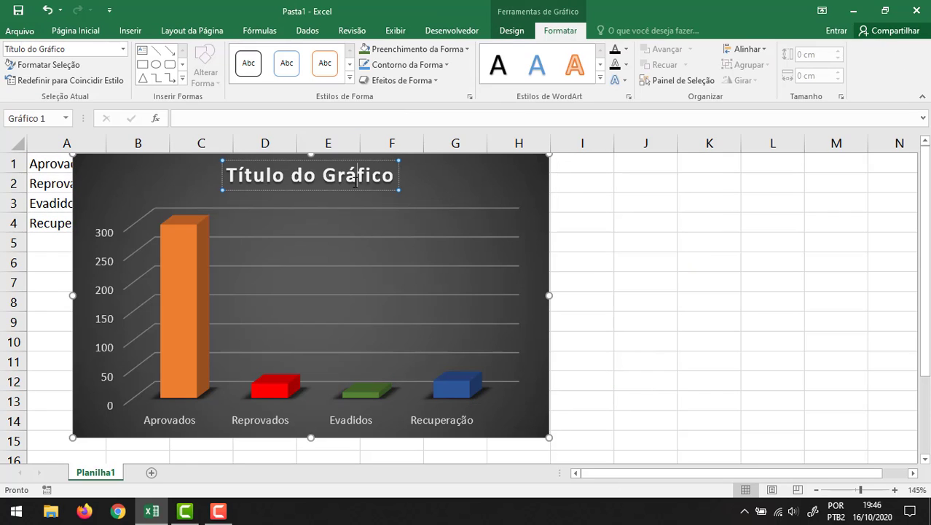
{"action": "key", "text": "End"}
{"action": "key", "text": "BackSpace"}
{"action": "key", "text": "BackSpace"}
{"action": "key", "text": "BackSpace"}
{"action": "key", "text": "BackSpace"}
{"action": "key", "text": "BackSpace"}
{"action": "key", "text": "BackSpace"}
{"action": "key", "text": "BackSpace"}
{"action": "key", "text": "BackSpace"}
{"action": "key", "text": "BackSpace"}
{"action": "key", "text": "BackSpace"}
{"action": "key", "text": "BackSpace"}
{"action": "key", "text": "BackSpace"}
{"action": "key", "text": "BackSpace"}
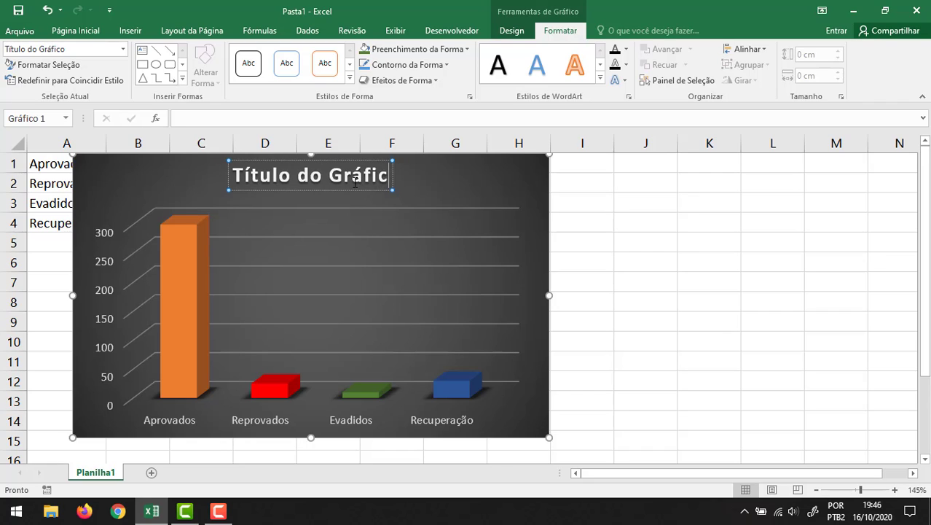
{"action": "key", "text": "BackSpace"}
{"action": "key", "text": "BackSpace"}
{"action": "key", "text": "BackSpace"}
{"action": "key", "text": "BackSpace"}
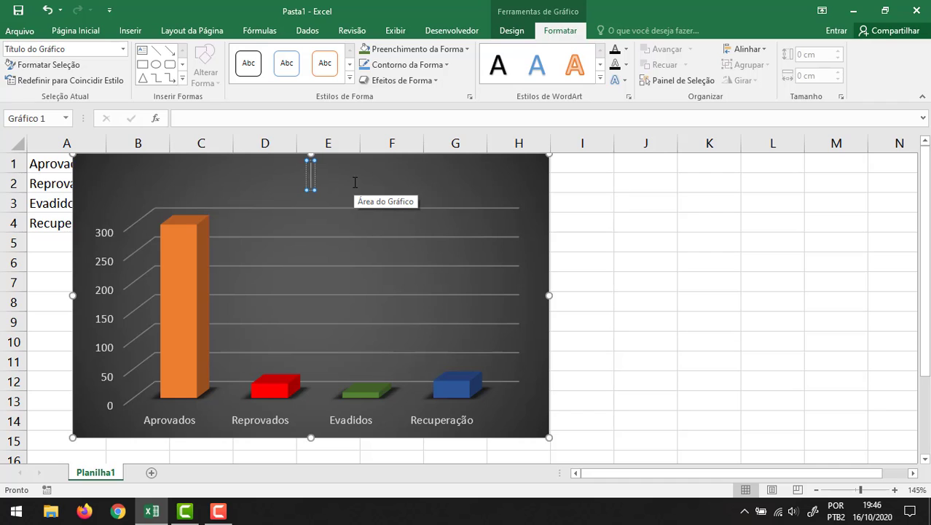
{"action": "type", "text": "Grafico Es"}
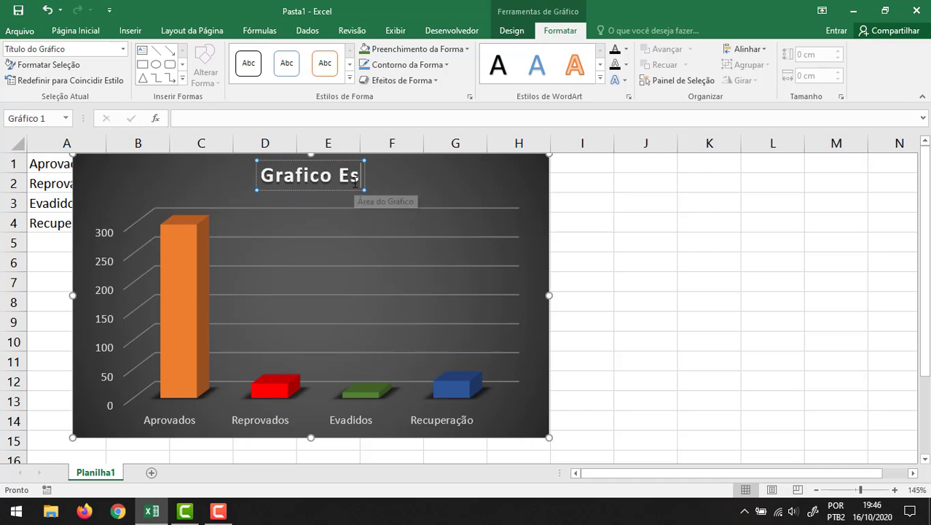
{"action": "type", "text": "colar"}
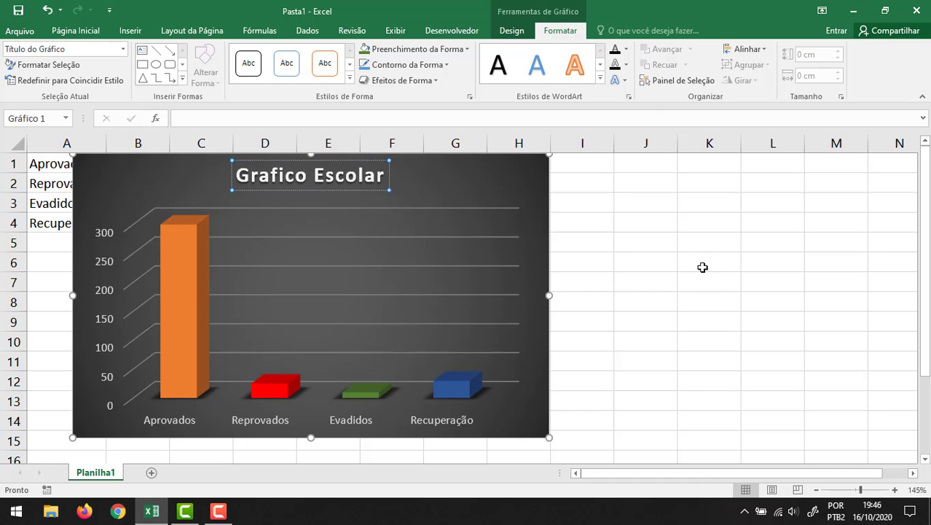
{"action": "left_click", "coordinate": [692, 264]}
- Hide the chart's axes and show them again
{"action": "left_click", "coordinate": [423, 231]}
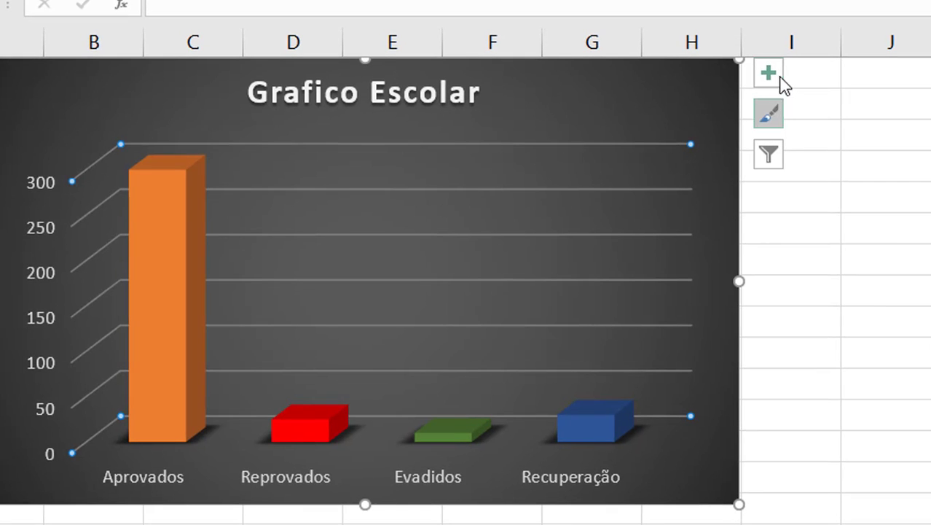
{"action": "left_click", "coordinate": [775, 73]}
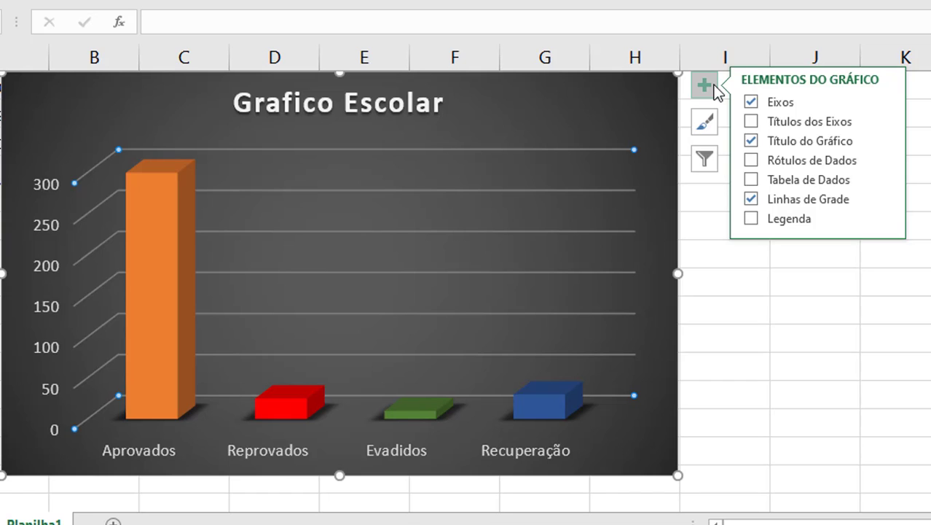
{"action": "left_click", "coordinate": [752, 102]}
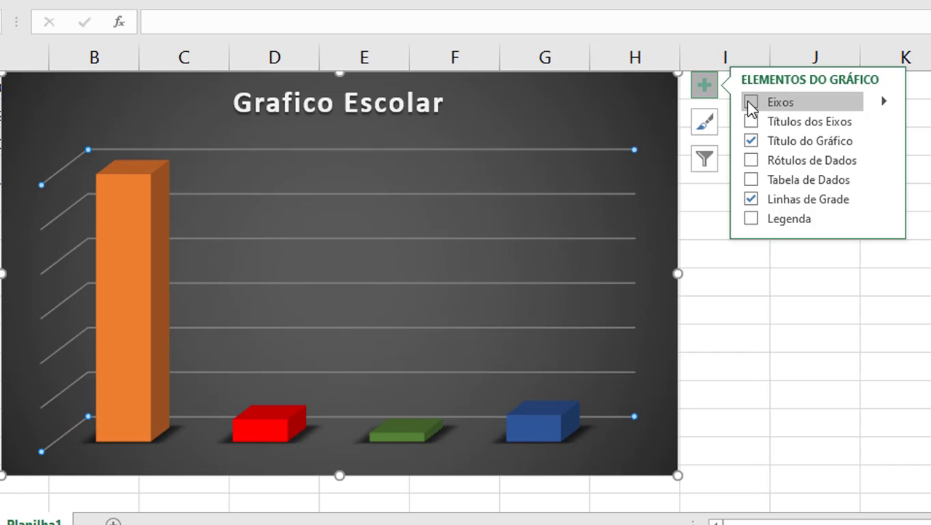
{"action": "left_click", "coordinate": [751, 105]}
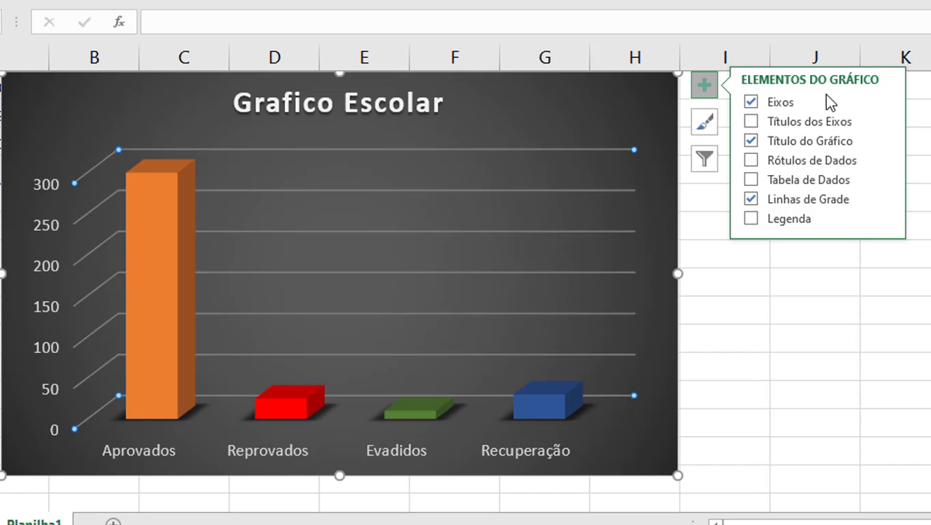
- Show the axis titles and data labels on the chart, and remove its chart title
{"action": "left_click", "coordinate": [751, 122]}
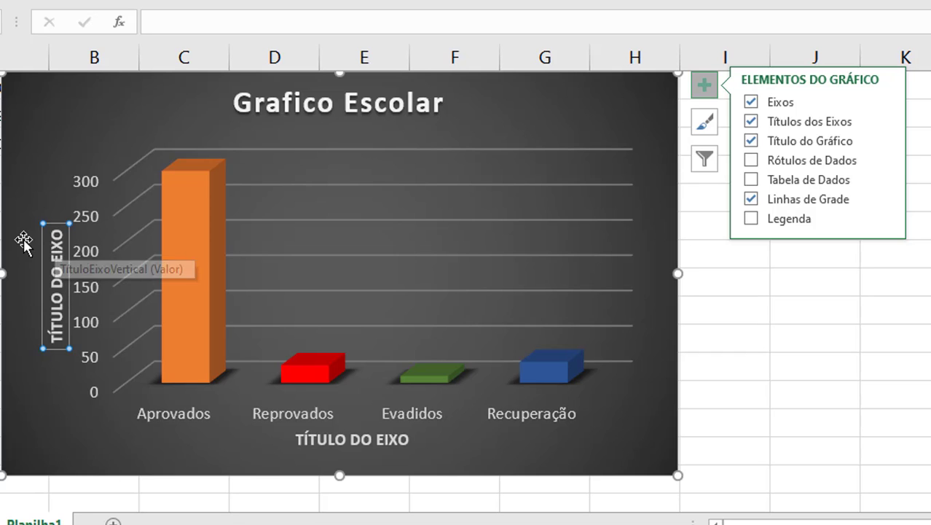
{"action": "left_click", "coordinate": [750, 141]}
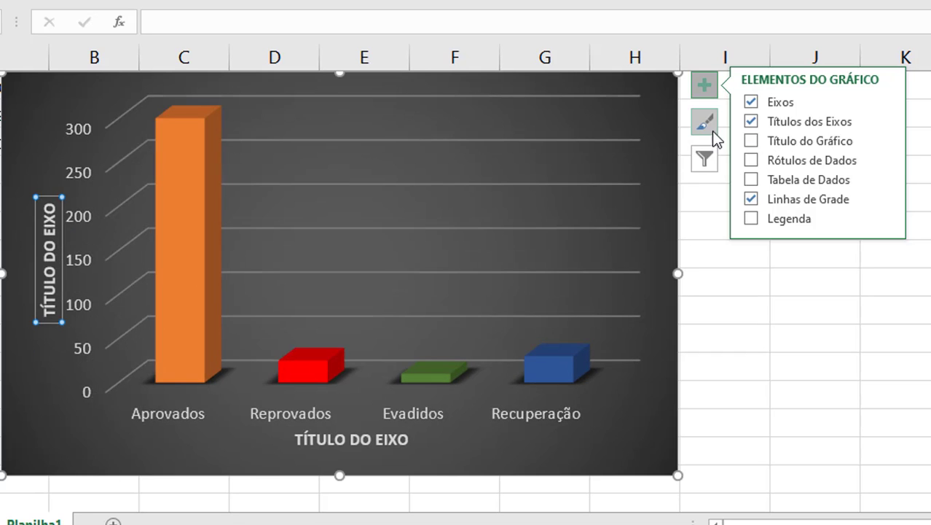
{"action": "left_click", "coordinate": [750, 160]}
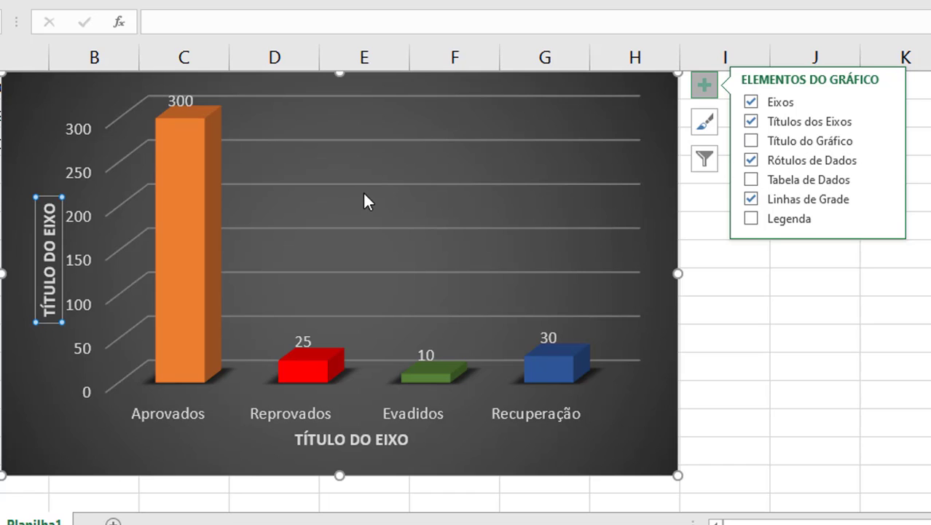
- Move the chart over to around columns D to K so it no longer covers the data in columns A and B
{"action": "left_click", "coordinate": [260, 151]}
{"action": "left_click_drag", "start_coordinate": [22, 170], "coordinate": [235, 167]}
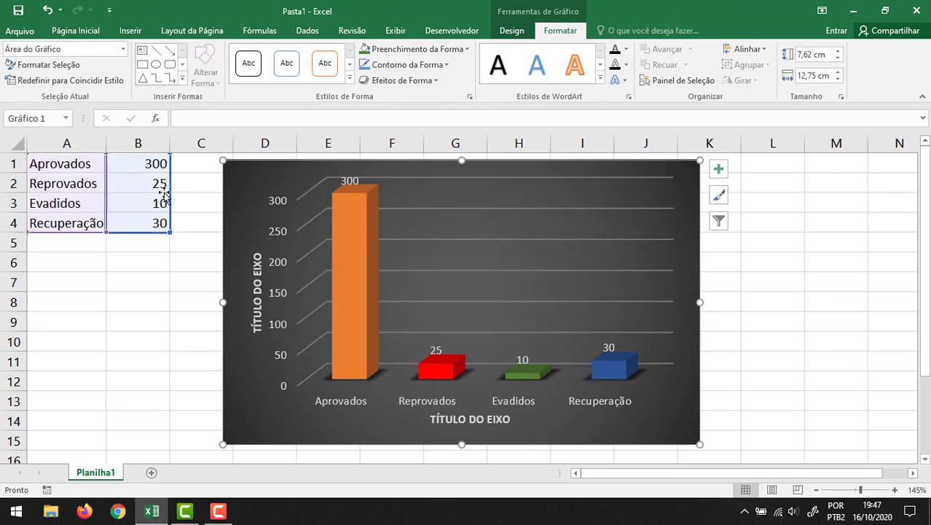
{"action": "left_click", "coordinate": [96, 117]}
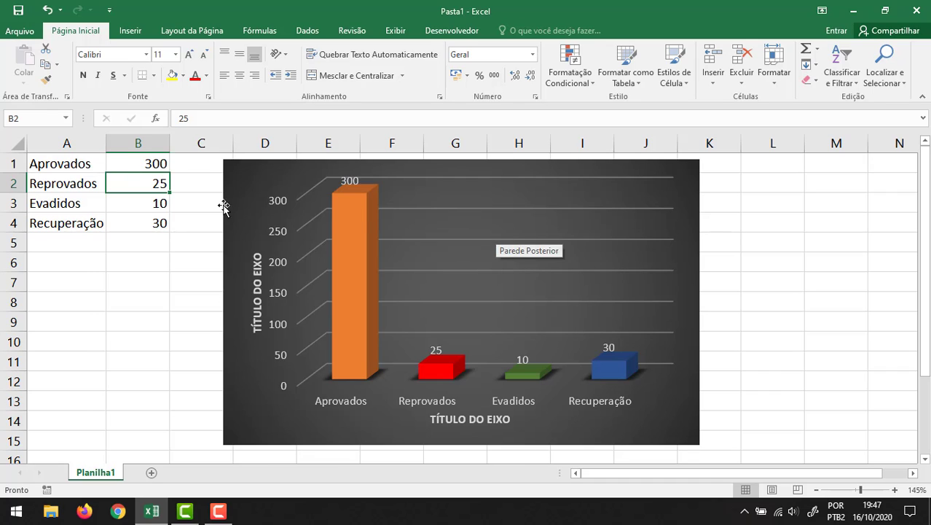
- Change the Evadidos value in cell B3 to 12
{"action": "left_click_drag", "start_coordinate": [125, 161], "coordinate": [128, 219]}
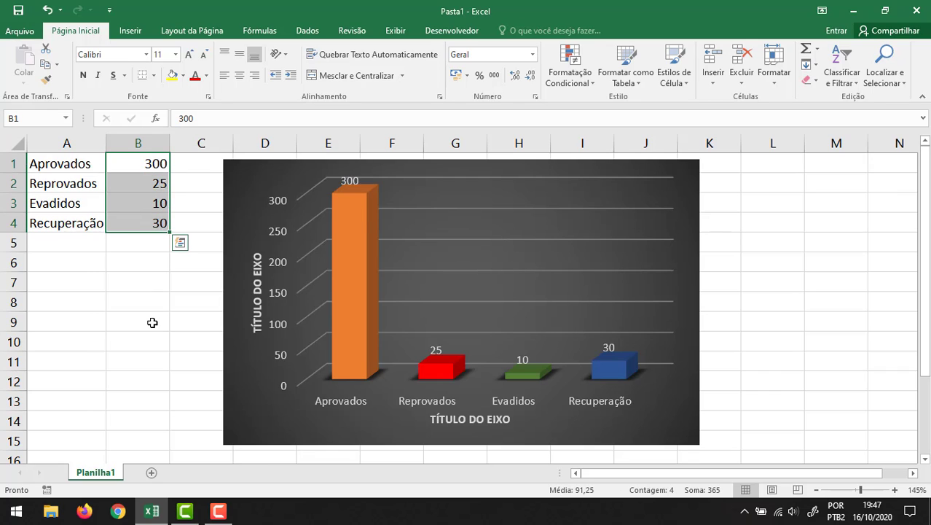
{"action": "left_click", "coordinate": [150, 191]}
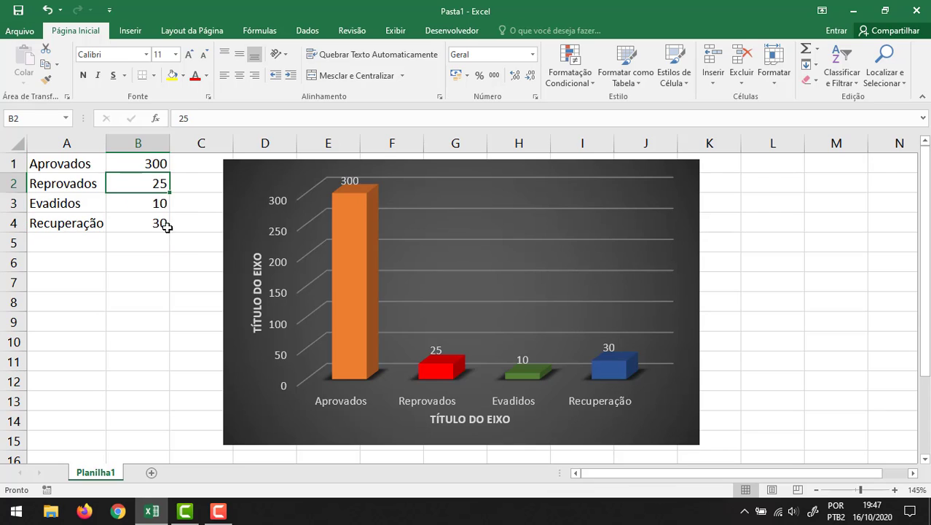
{"action": "left_click", "coordinate": [135, 203]}
{"action": "type", "text": "12"}
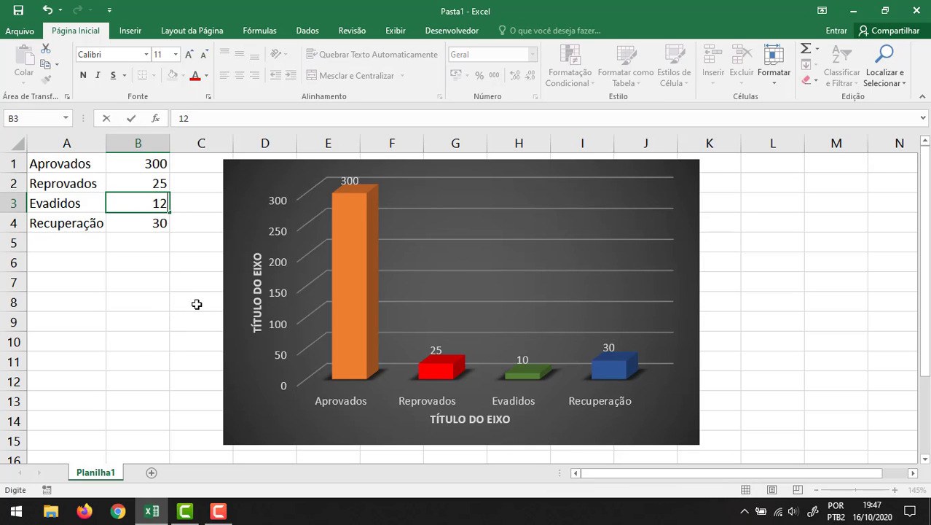
{"action": "key", "text": "Return"}
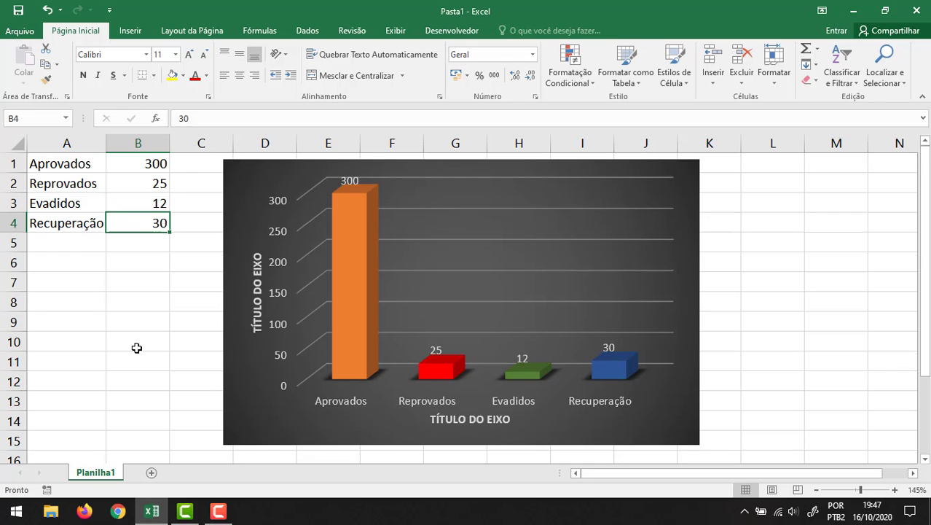
{"action": "left_click", "coordinate": [153, 206]}
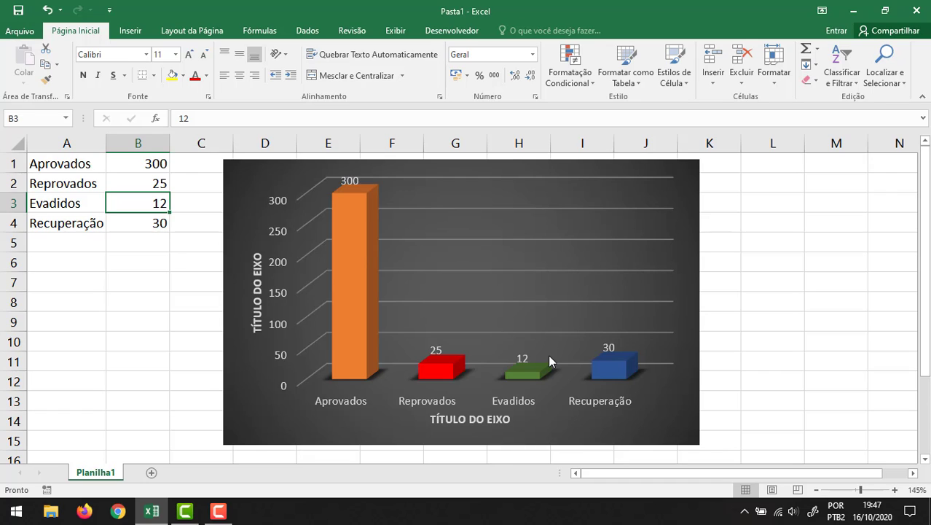
- Clear the chart's source data in A1:B4 and undo the deletion
{"action": "left_click_drag", "start_coordinate": [41, 165], "coordinate": [140, 223]}
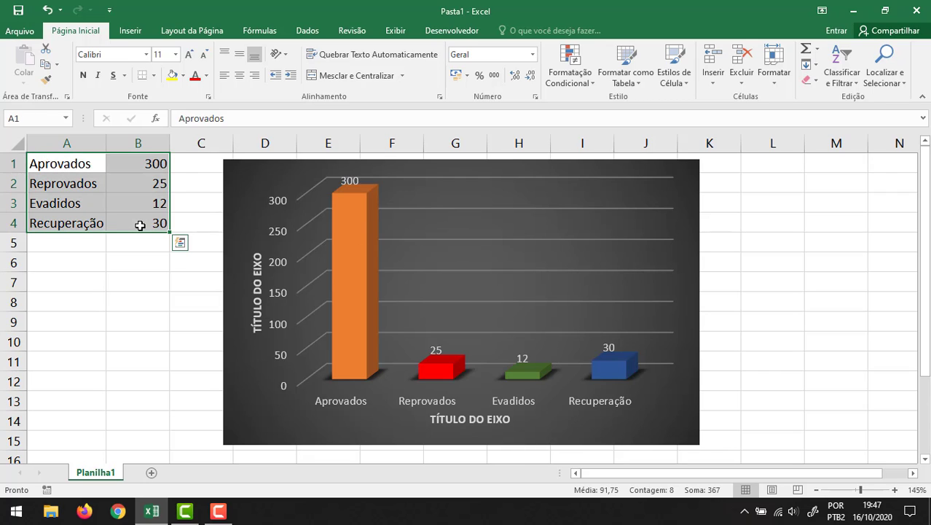
{"action": "key", "text": "Delete"}
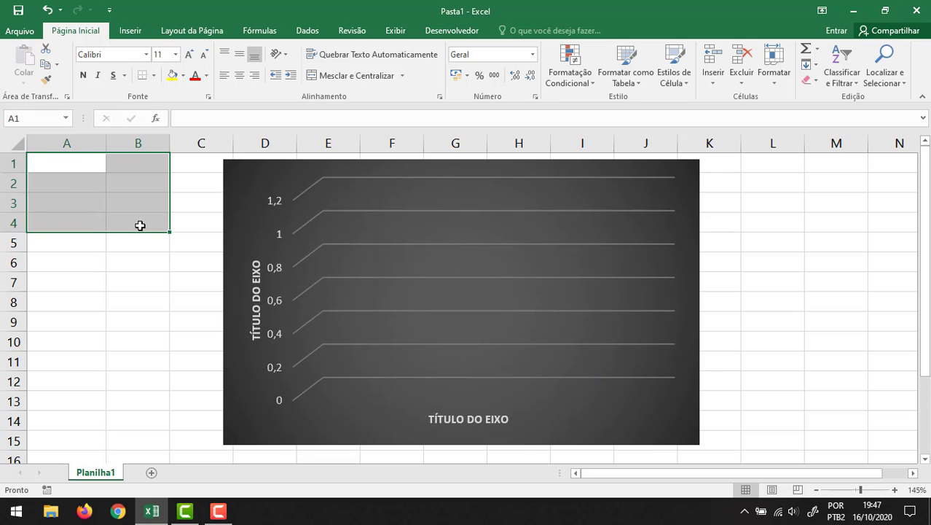
{"action": "key", "text": "ctrl+z"}
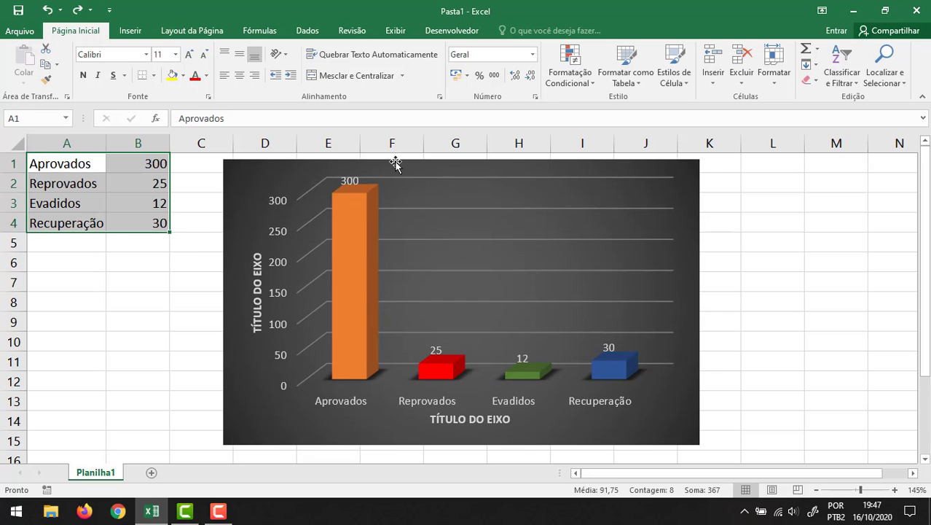
- Hide the chart's gridlines and show them again
{"action": "left_click", "coordinate": [395, 164]}
{"action": "left_click", "coordinate": [715, 170]}
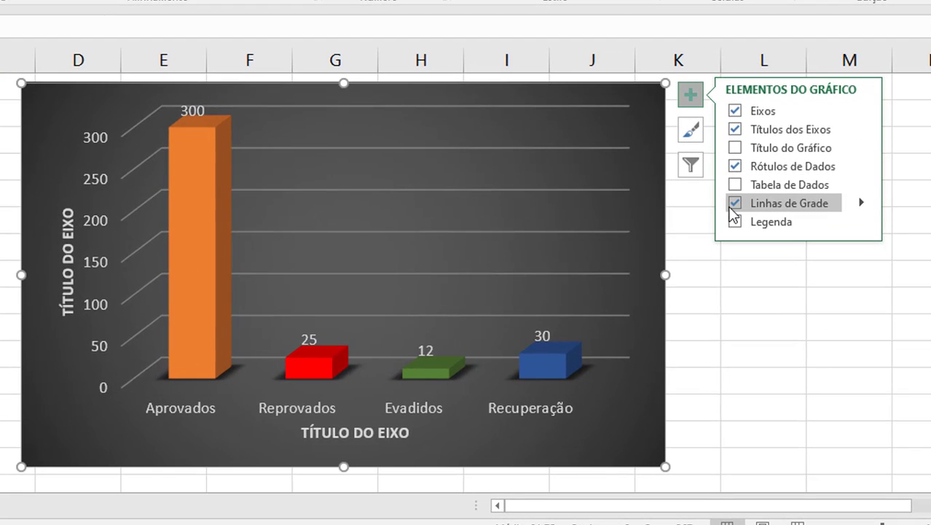
{"action": "left_click", "coordinate": [735, 204]}
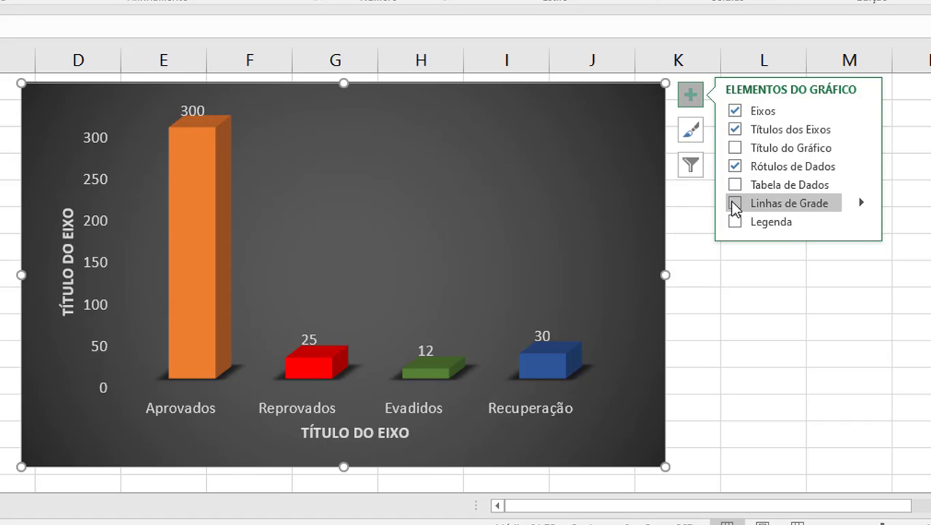
{"action": "left_click", "coordinate": [735, 205]}
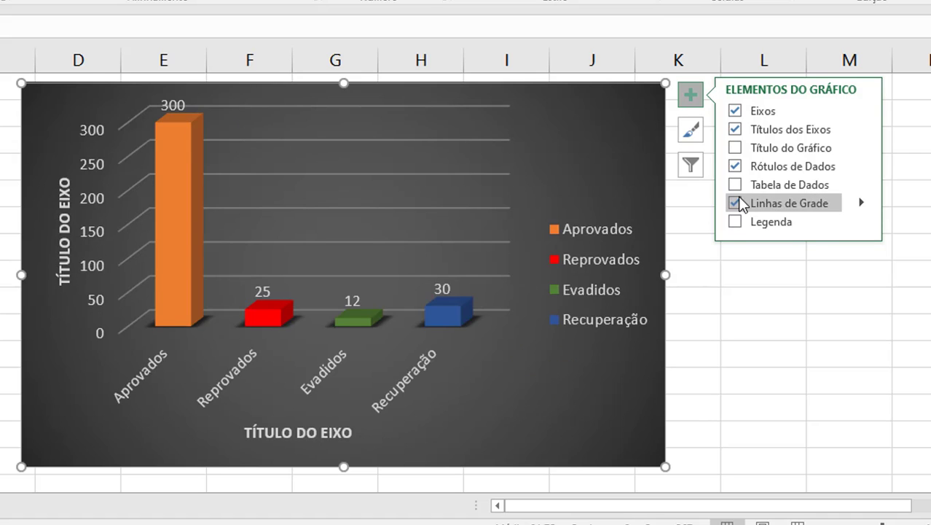
- Add a legend to the chart and remove it again
{"action": "left_click", "coordinate": [735, 223]}
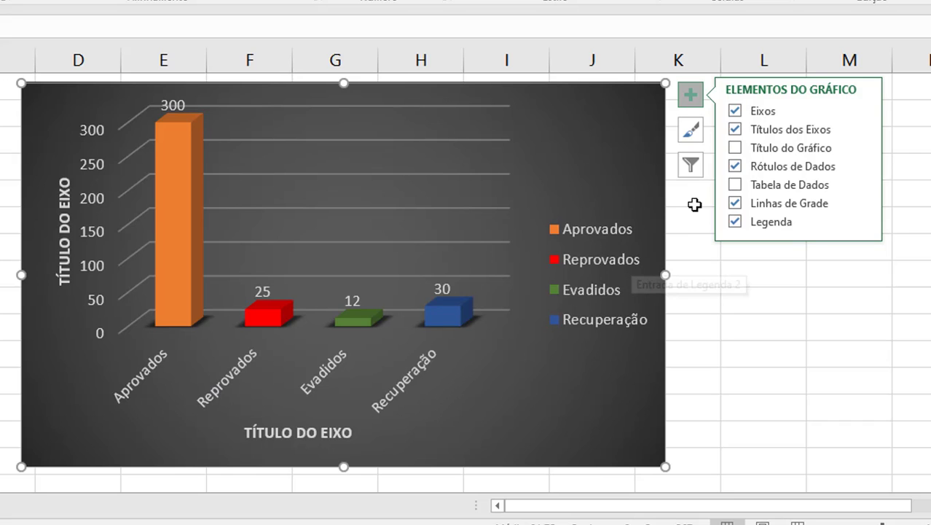
{"action": "left_click", "coordinate": [735, 222]}
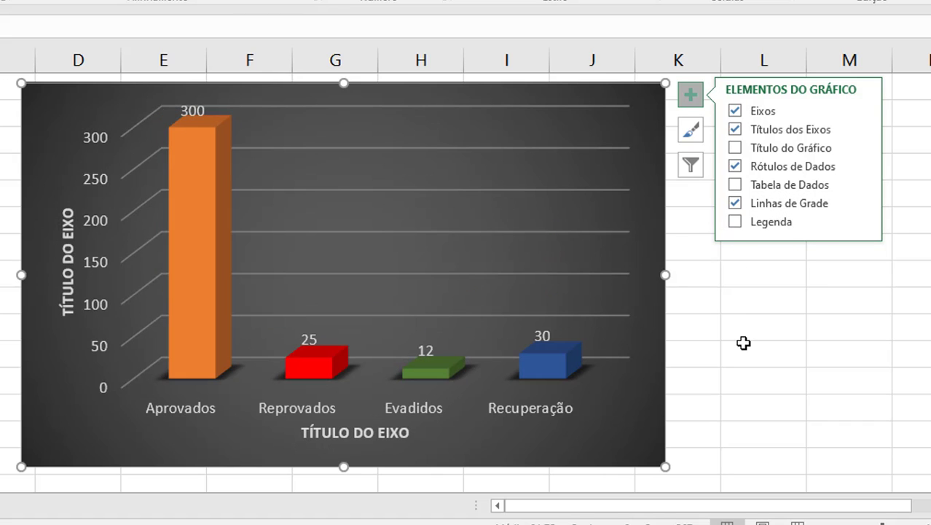
{"action": "left_click", "coordinate": [743, 342]}
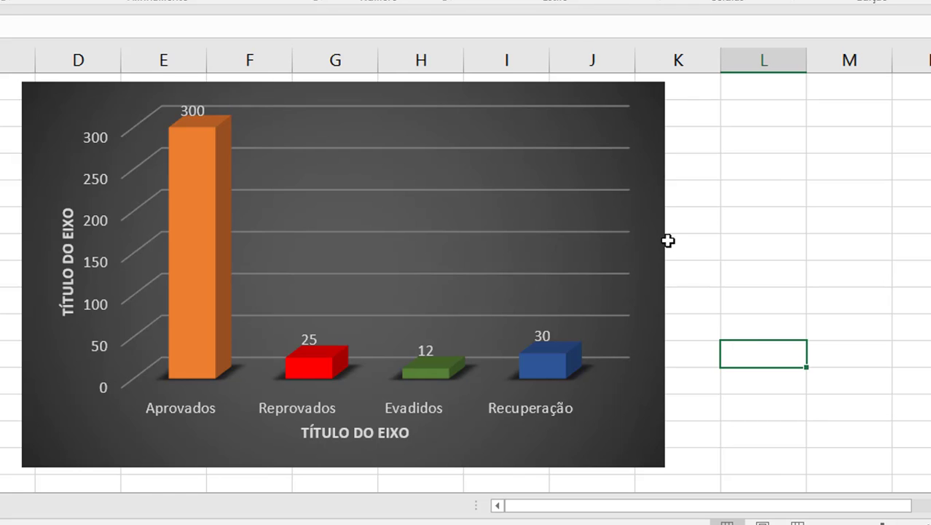
- Move the column chart to its own new sheet named Gráf1
{"action": "left_click", "coordinate": [663, 191]}
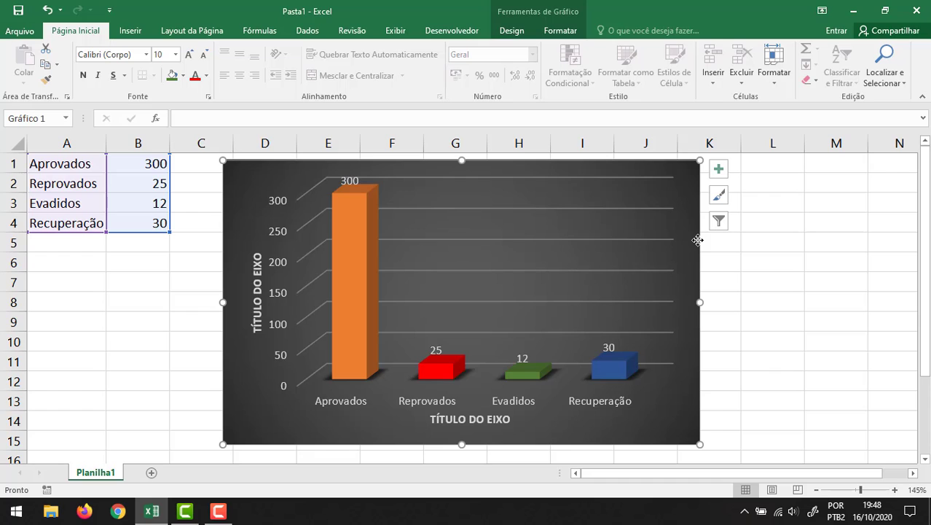
{"action": "left_click", "coordinate": [556, 33]}
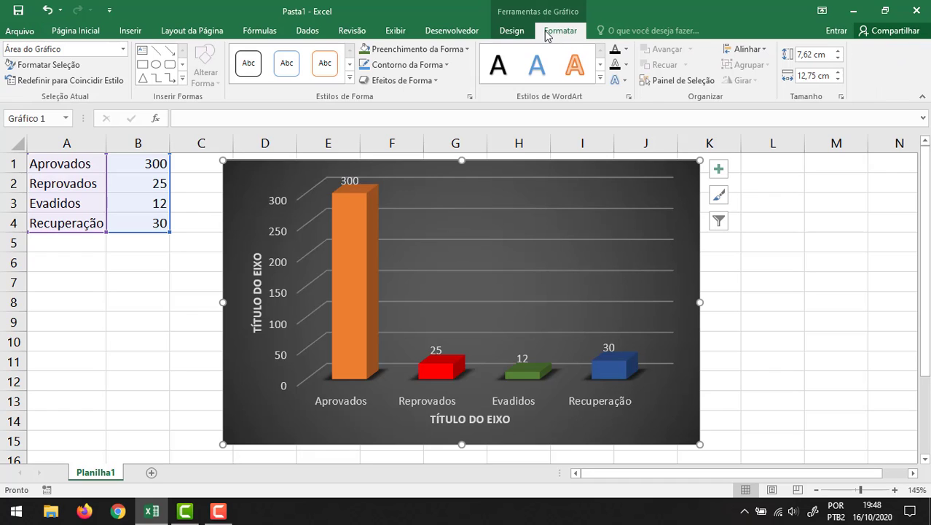
{"action": "left_click", "coordinate": [519, 34]}
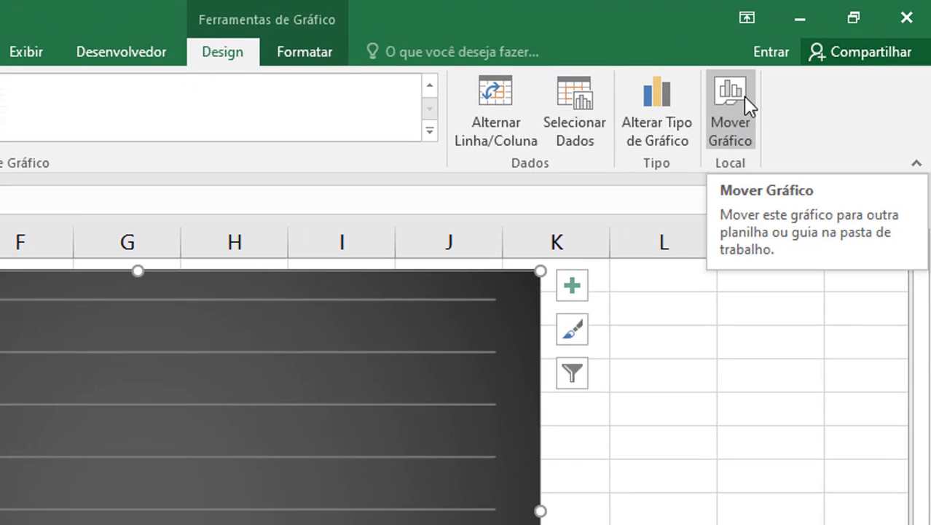
{"action": "left_click", "coordinate": [744, 96]}
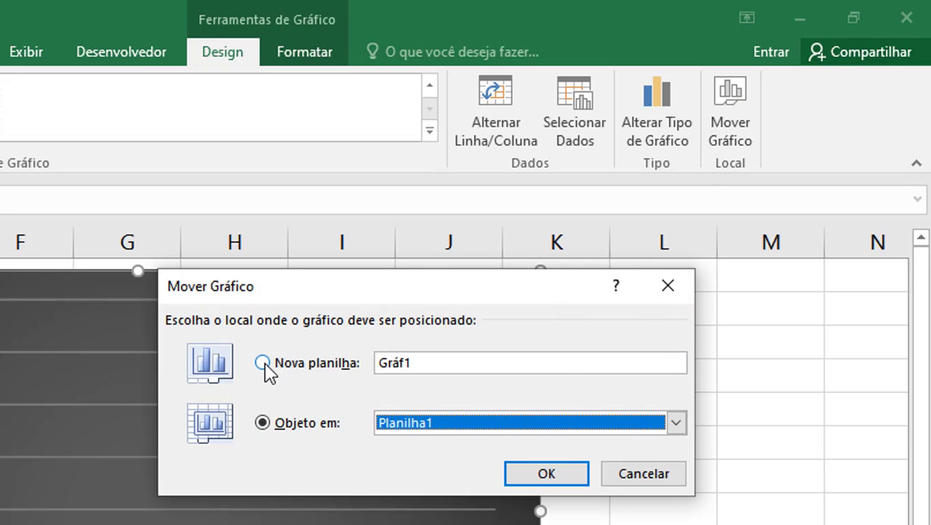
{"action": "left_click", "coordinate": [263, 363]}
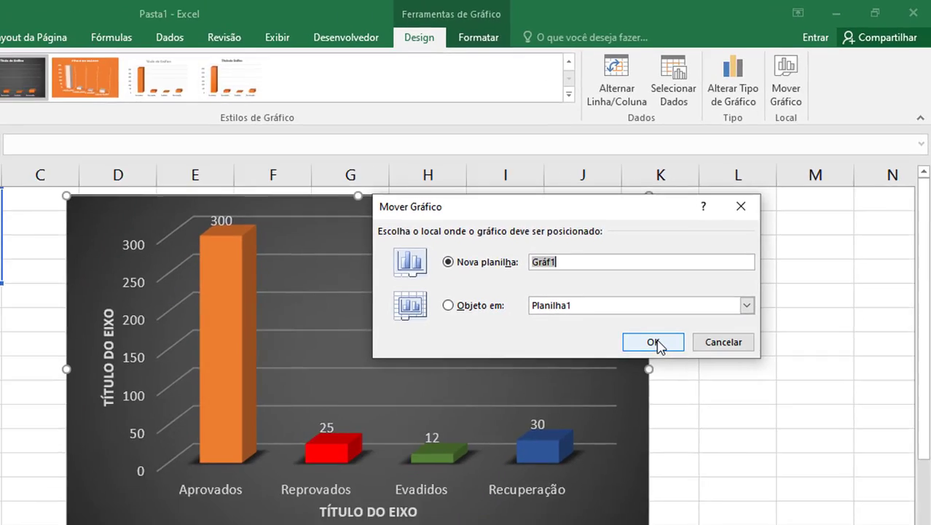
{"action": "left_click", "coordinate": [654, 342]}
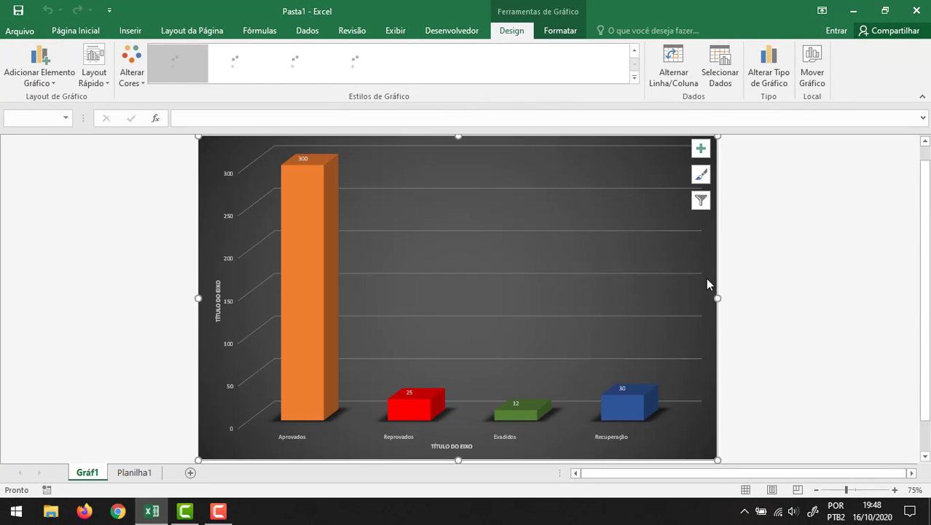
- View the source data on Planilha1 and return to the Gráf1 chart sheet
{"action": "left_click", "coordinate": [133, 472]}
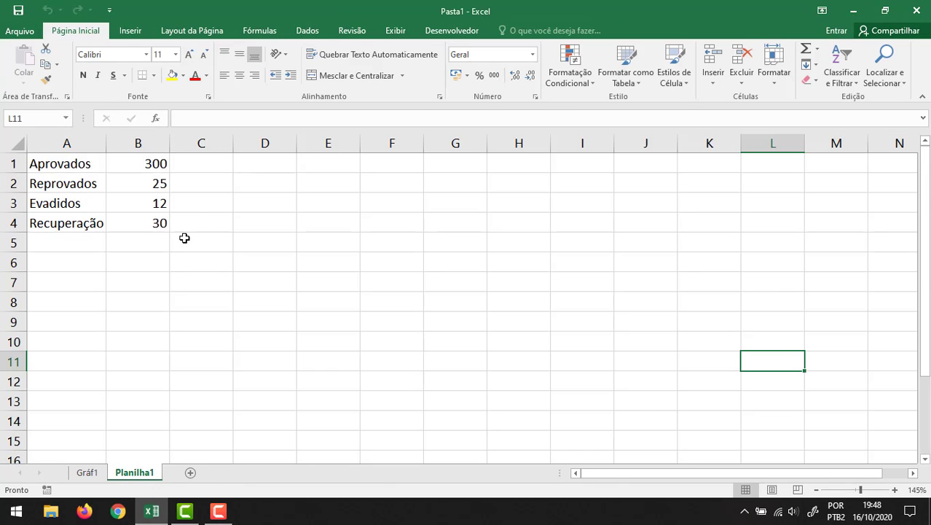
{"action": "left_click", "coordinate": [193, 219]}
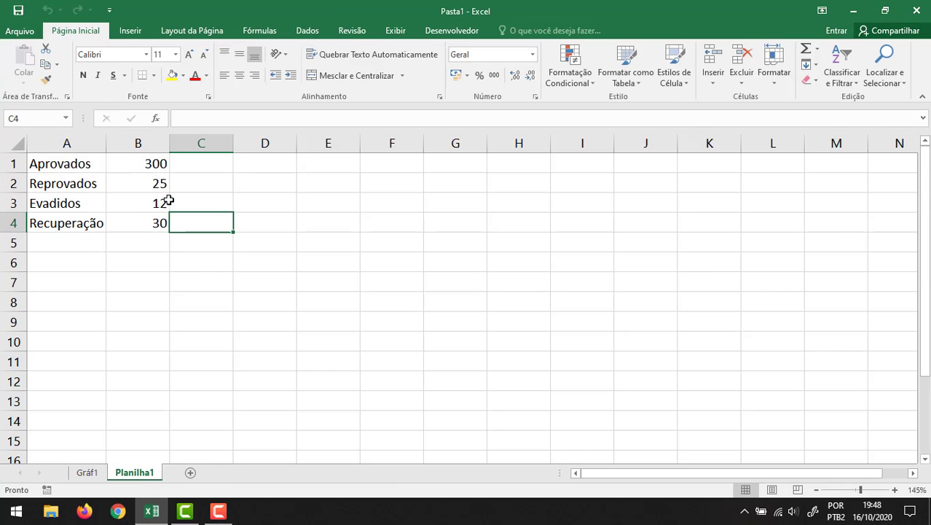
{"action": "left_click", "coordinate": [95, 473]}
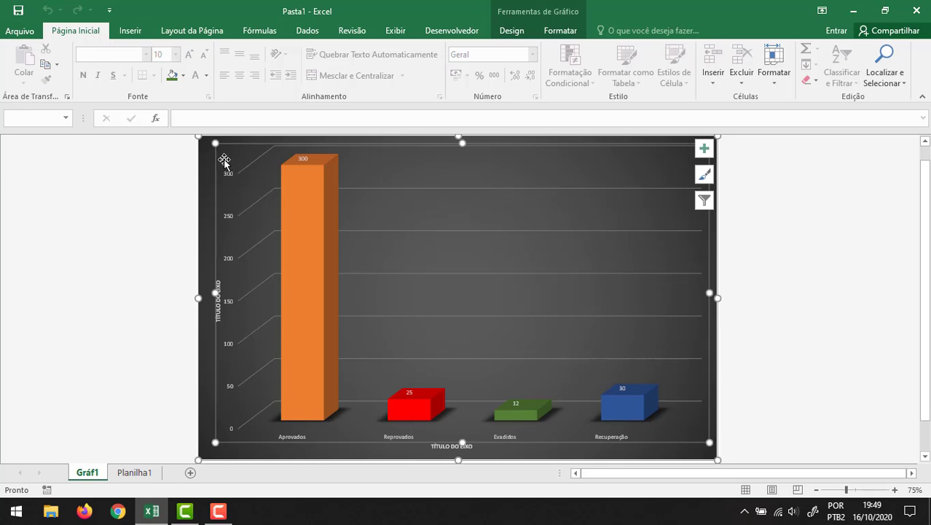
- Fill the column chart's background area with a light blue-grey theme colour
{"action": "left_click", "coordinate": [560, 30]}
{"action": "left_click", "coordinate": [450, 49]}
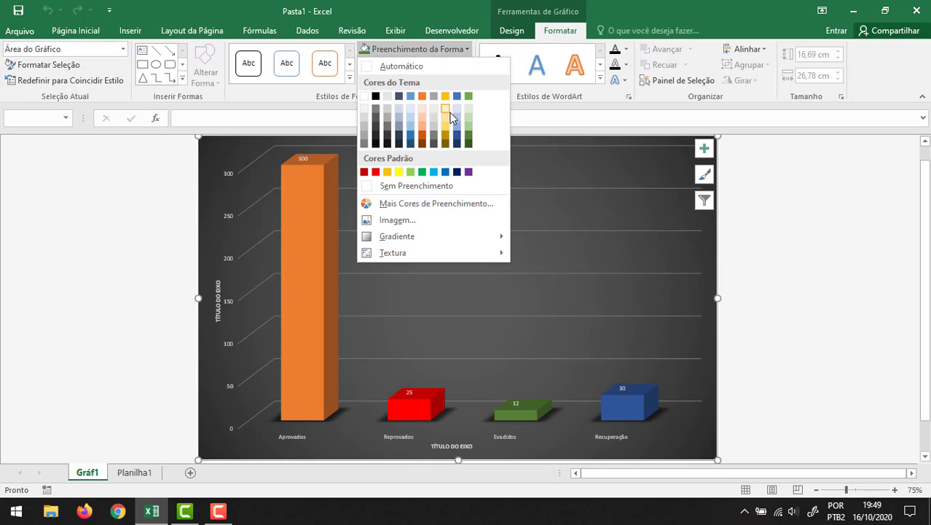
{"action": "left_click", "coordinate": [399, 128]}
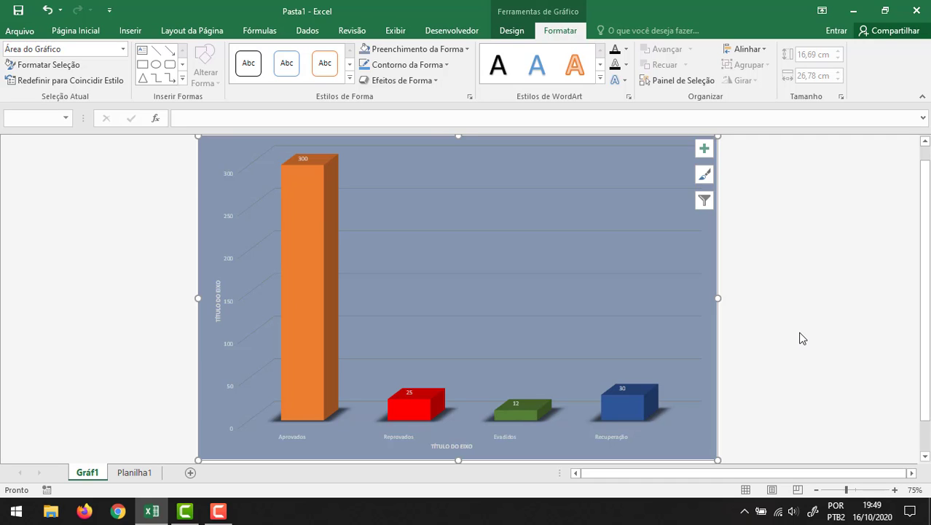
- Enlarge the column chart's data labels to font size 20 and make them bold
{"action": "left_click", "coordinate": [298, 161]}
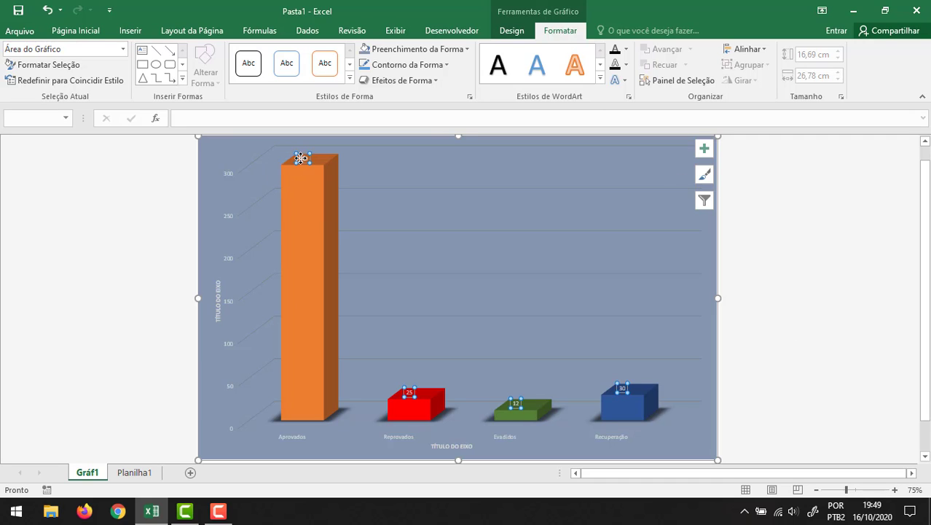
{"action": "left_click", "coordinate": [103, 37]}
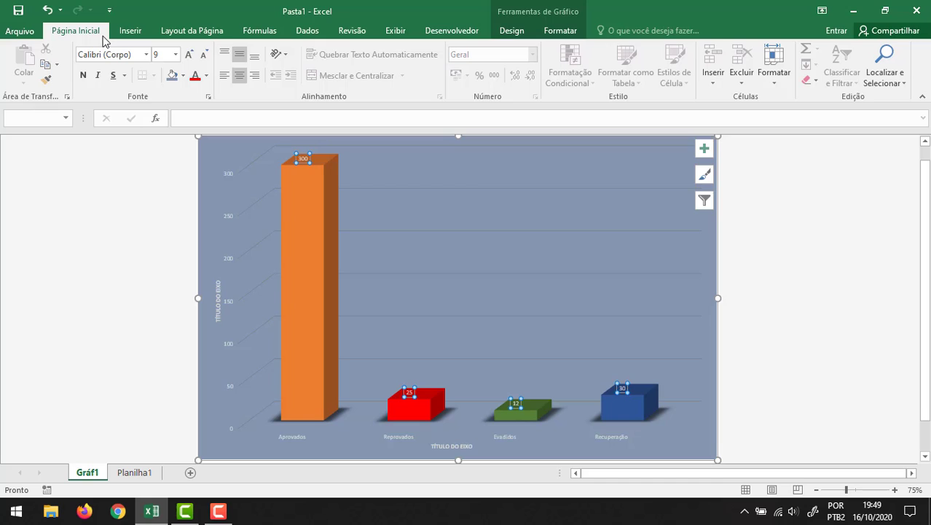
{"action": "left_click", "coordinate": [194, 59]}
{"action": "left_click", "coordinate": [194, 58]}
{"action": "left_click", "coordinate": [194, 58]}
{"action": "left_click", "coordinate": [194, 58]}
{"action": "left_click", "coordinate": [194, 58]}
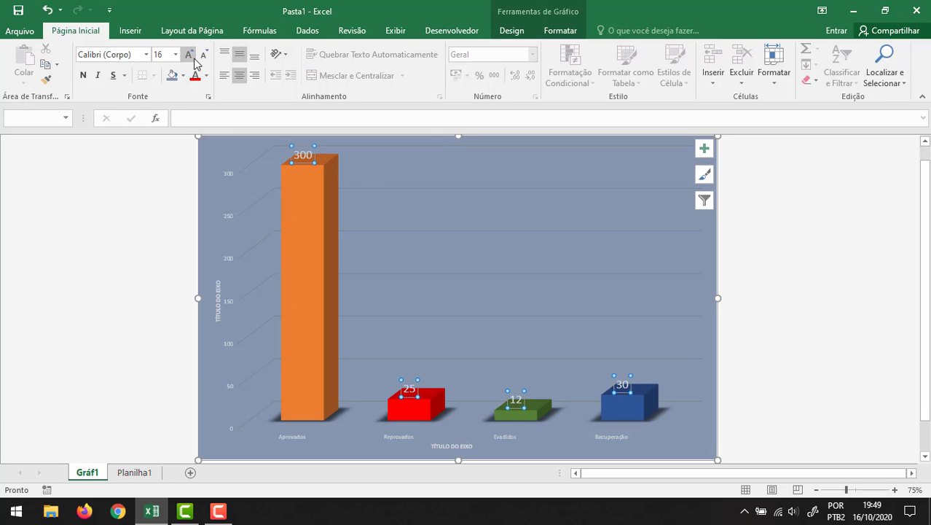
{"action": "left_click", "coordinate": [194, 58]}
{"action": "left_click", "coordinate": [194, 58]}
{"action": "left_click", "coordinate": [83, 75]}
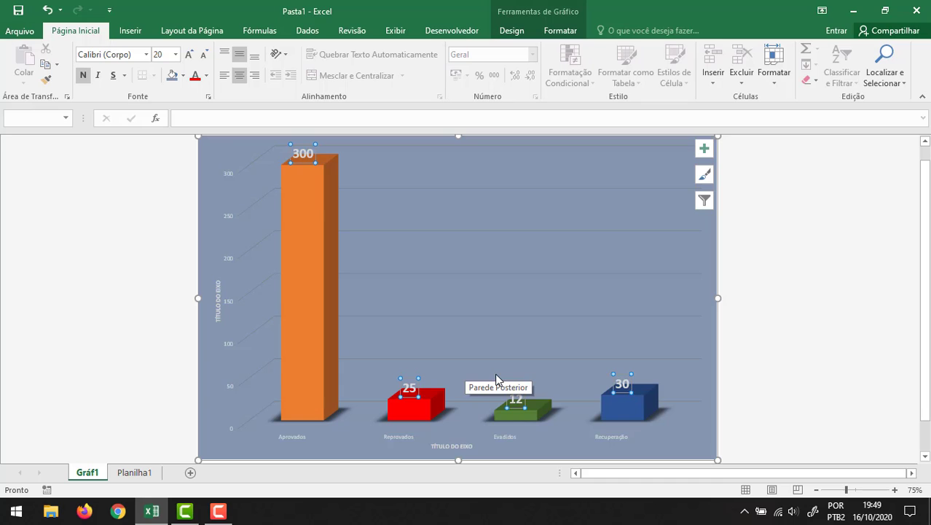
{"action": "left_click", "coordinate": [825, 257]}
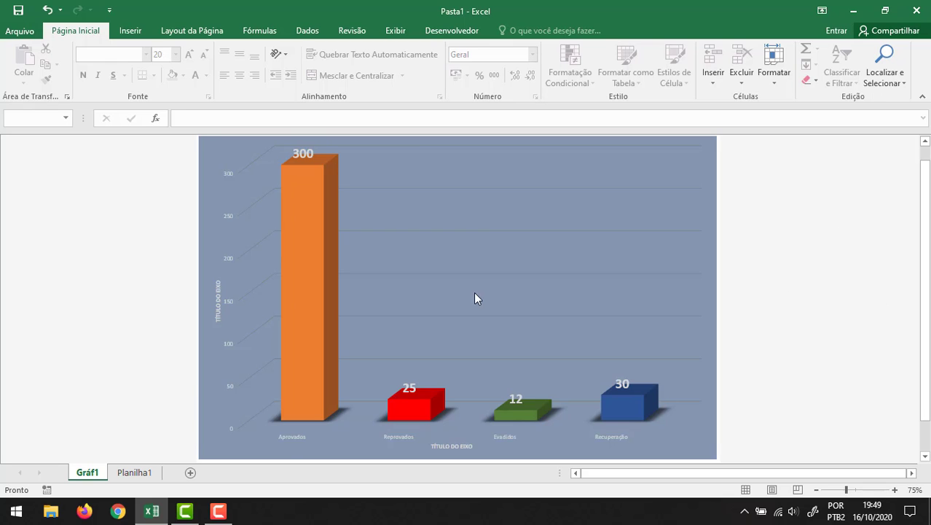
- Insert a 3D pie chart from the data in A1:B4 on Planilha1
{"action": "left_click", "coordinate": [145, 472]}
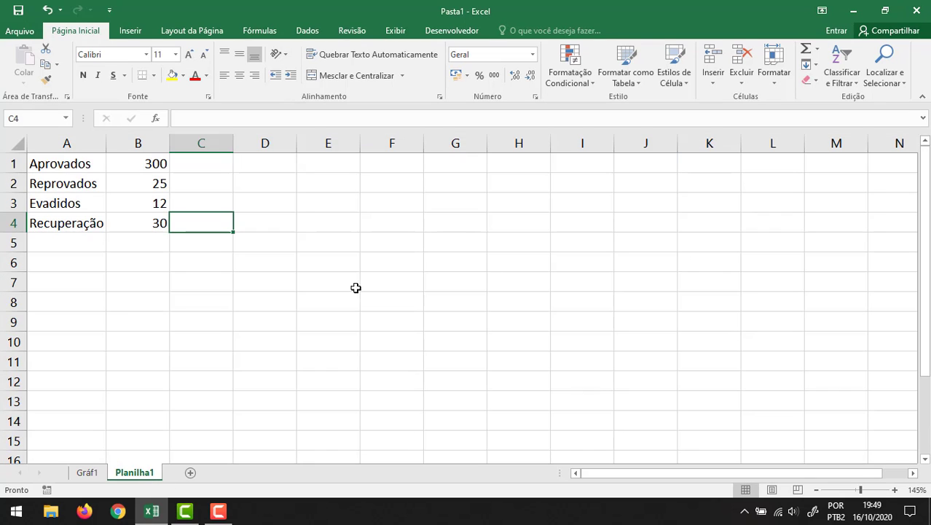
{"action": "left_click_drag", "start_coordinate": [63, 162], "coordinate": [145, 226]}
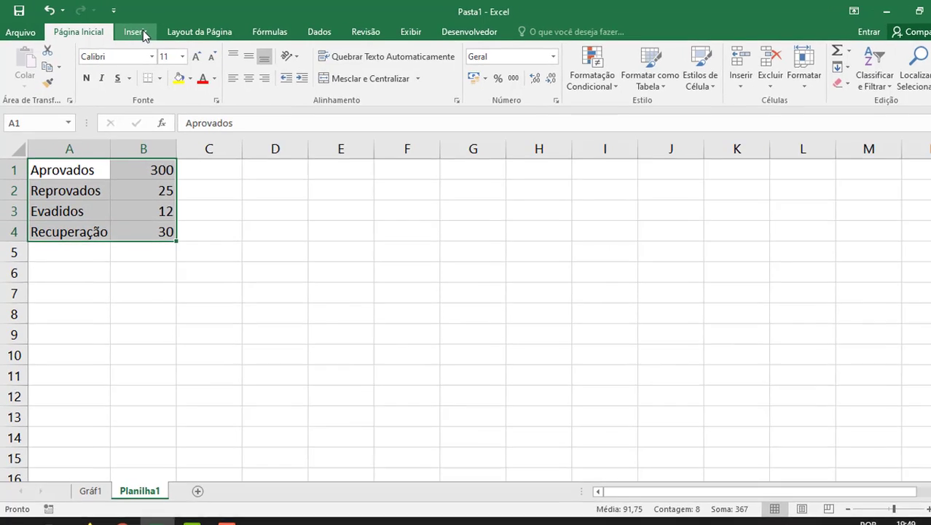
{"action": "left_click", "coordinate": [136, 33]}
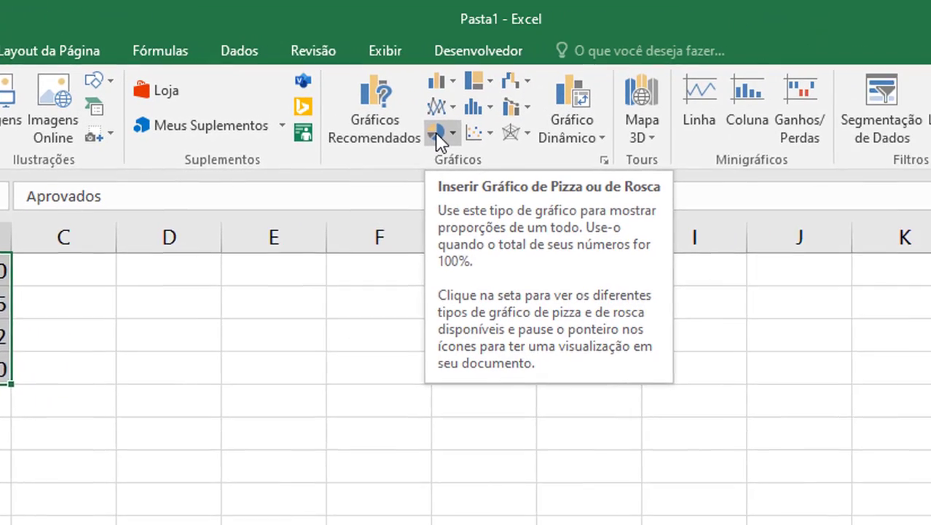
{"action": "left_click", "coordinate": [729, 142]}
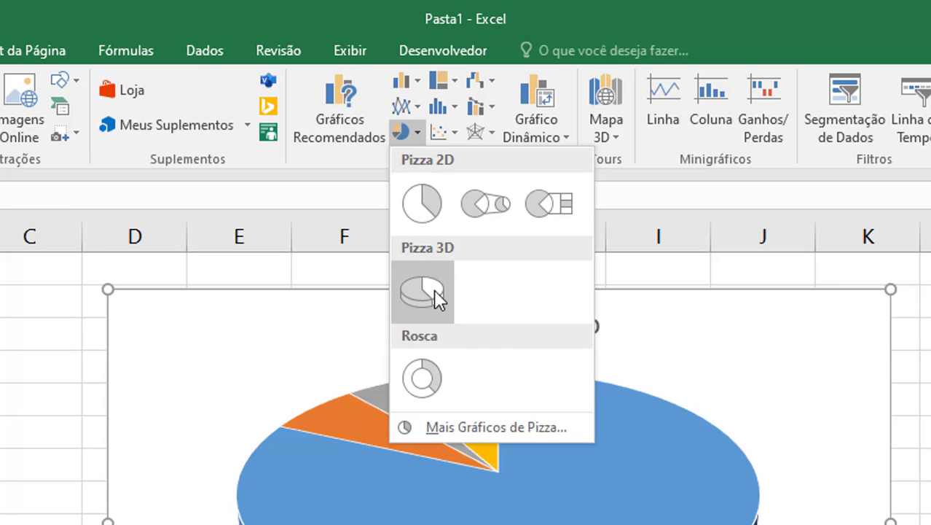
{"action": "left_click", "coordinate": [421, 290]}
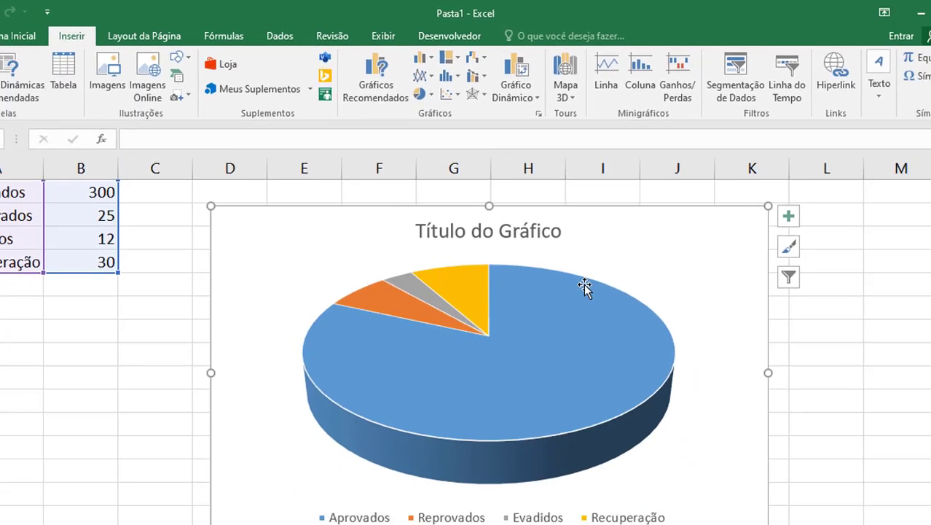
{"action": "scroll", "coordinate": [585, 285], "scroll_direction": "down", "scroll_amount": 1}
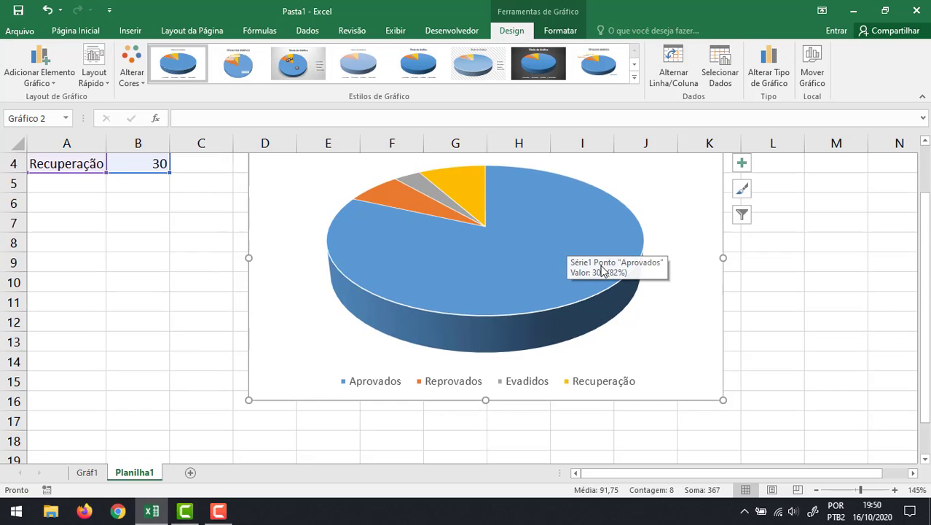
{"action": "scroll", "coordinate": [602, 268], "scroll_direction": "up", "scroll_amount": 1}
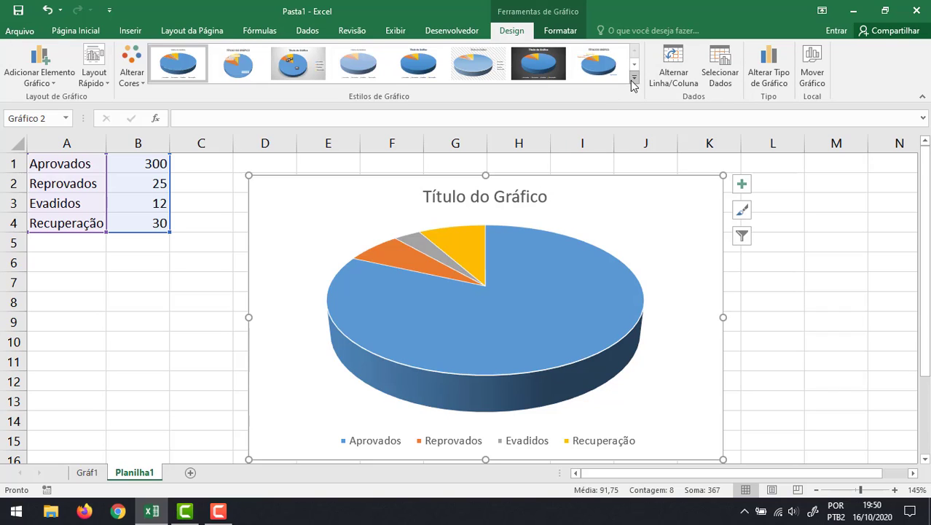
- Fill the pie chart's Aprovados slice with the standard purple
{"action": "left_click", "coordinate": [544, 266]}
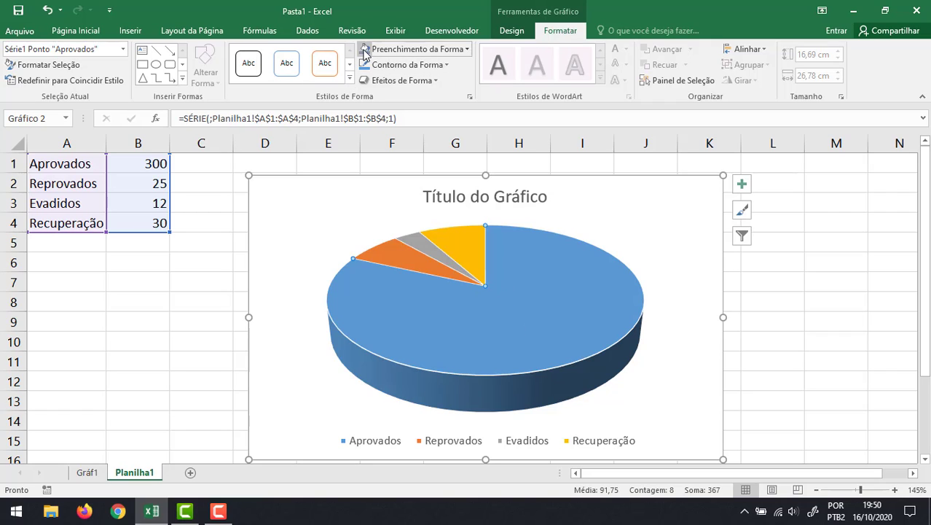
{"action": "left_click", "coordinate": [412, 49]}
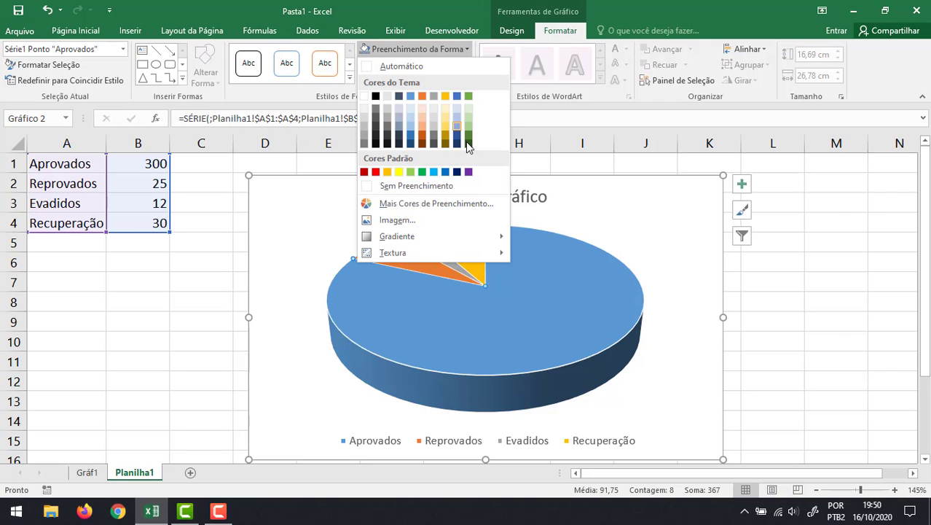
{"action": "left_click", "coordinate": [468, 172]}
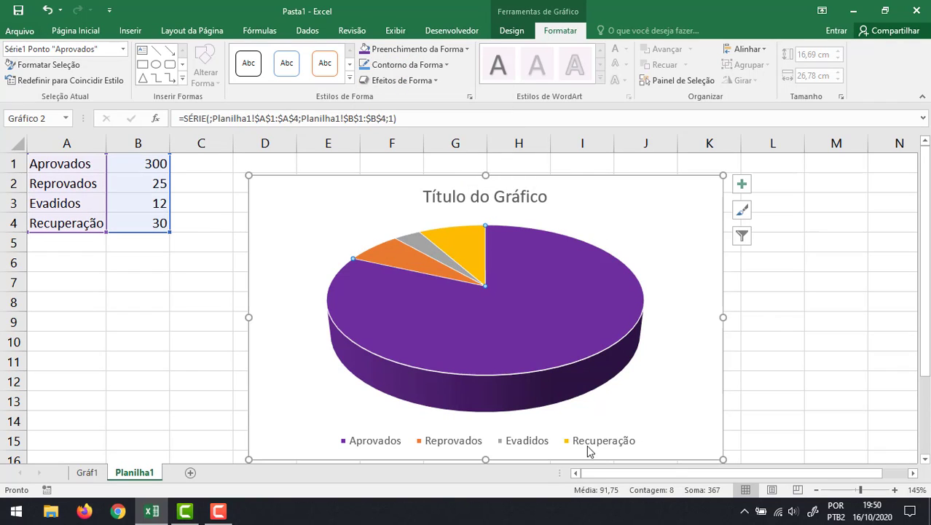
- Delete the pie chart's title and add data labels to its slices
{"action": "left_click", "coordinate": [526, 197]}
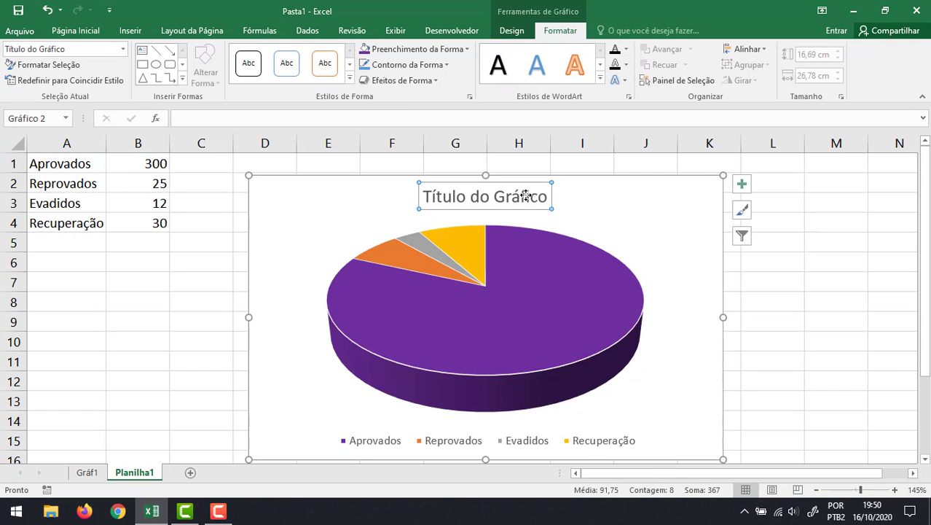
{"action": "key", "text": "Delete"}
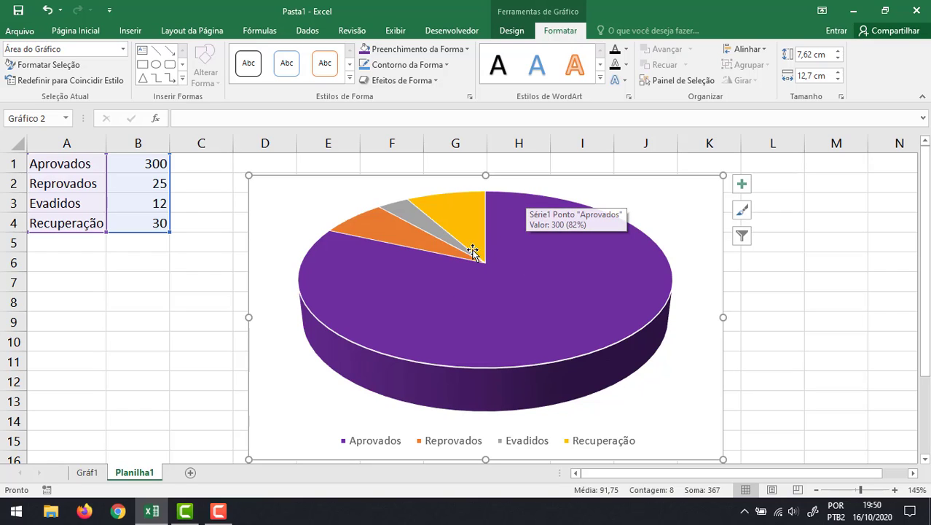
{"action": "left_click", "coordinate": [427, 248]}
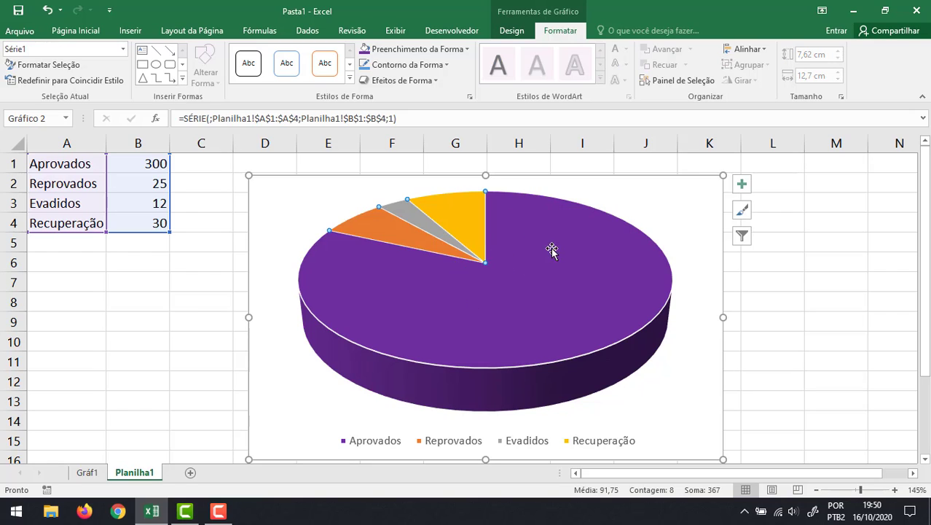
{"action": "left_click", "coordinate": [750, 189]}
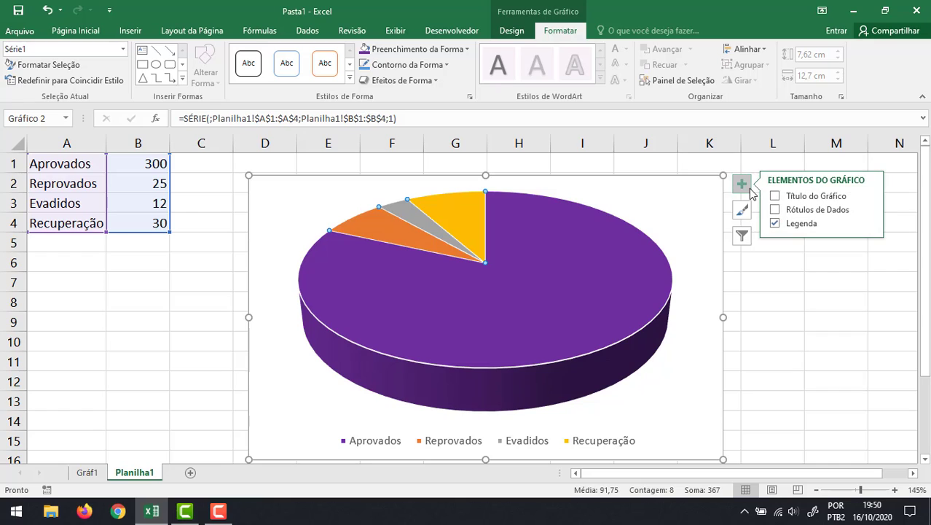
{"action": "left_click", "coordinate": [775, 210]}
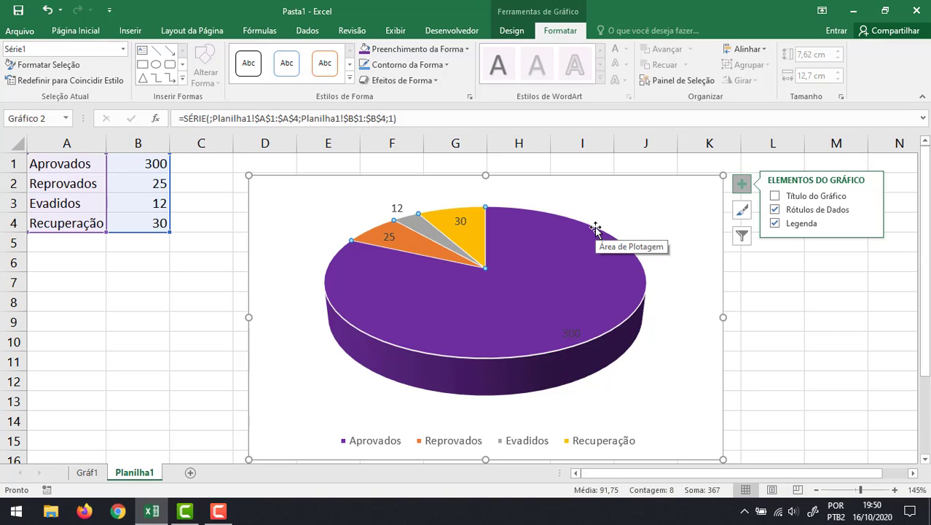
{"action": "left_click", "coordinate": [801, 280]}
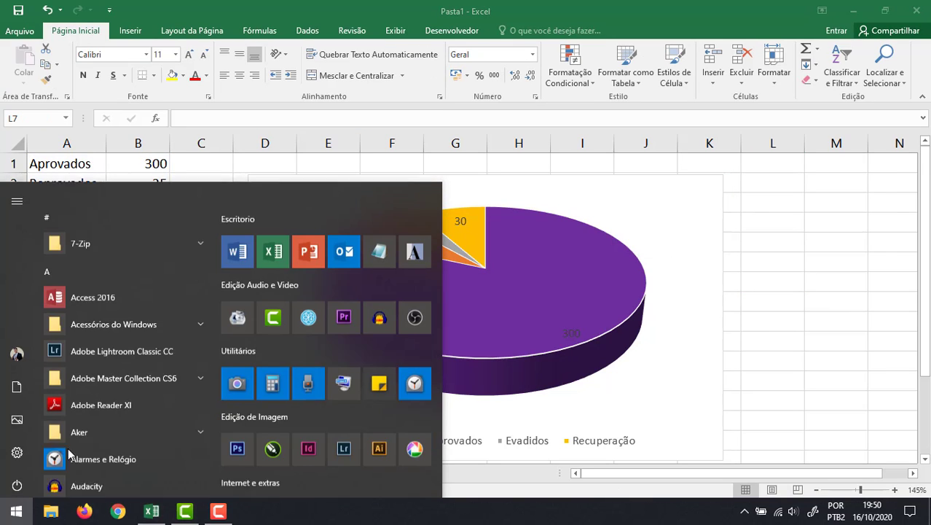
- Switch to Word and create a blank document
{"action": "left_click", "coordinate": [16, 511]}
{"action": "left_click", "coordinate": [239, 228]}
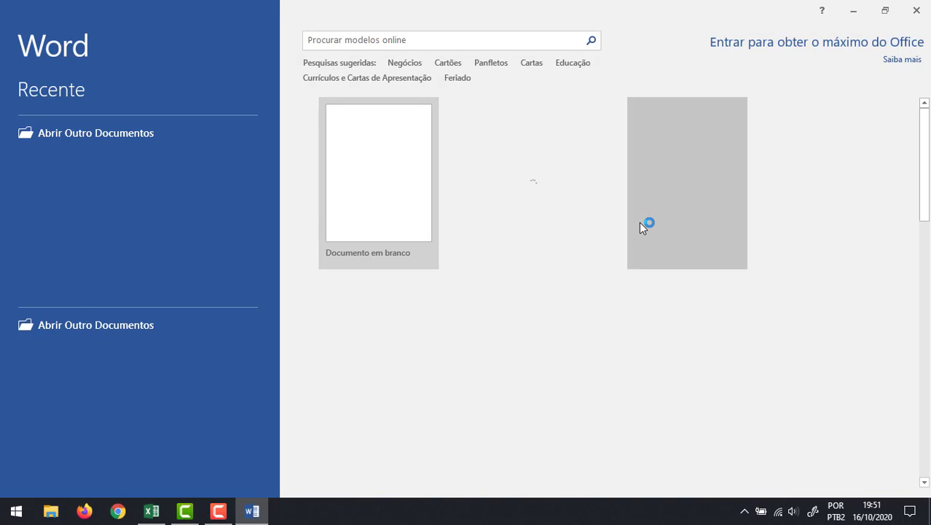
{"action": "left_click", "coordinate": [358, 177]}
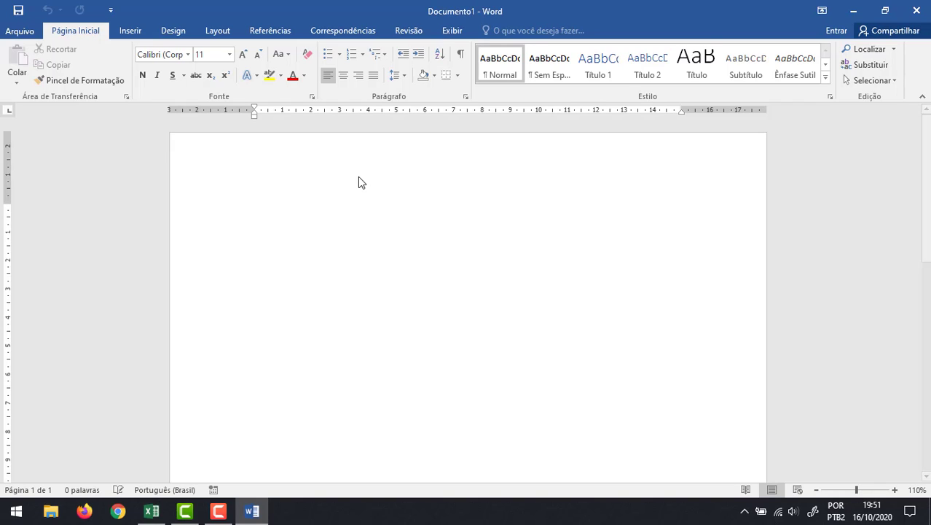
{"action": "scroll", "coordinate": [365, 216], "scroll_direction": "up", "scroll_amount": 2}
{"action": "left_click", "coordinate": [365, 217]}
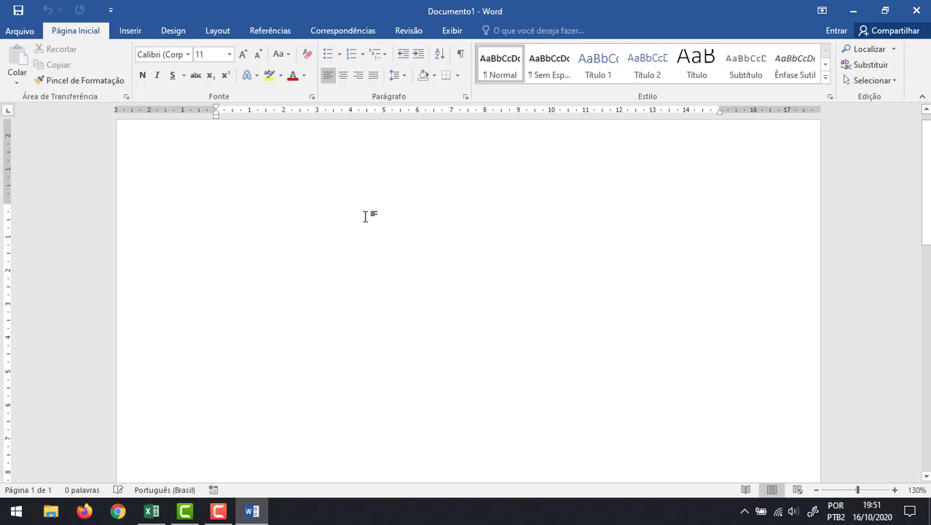
- Insert a 3D pie chart (Pizza 3D) into the blank document
{"action": "scroll", "coordinate": [365, 217], "scroll_direction": "up", "scroll_amount": 1}
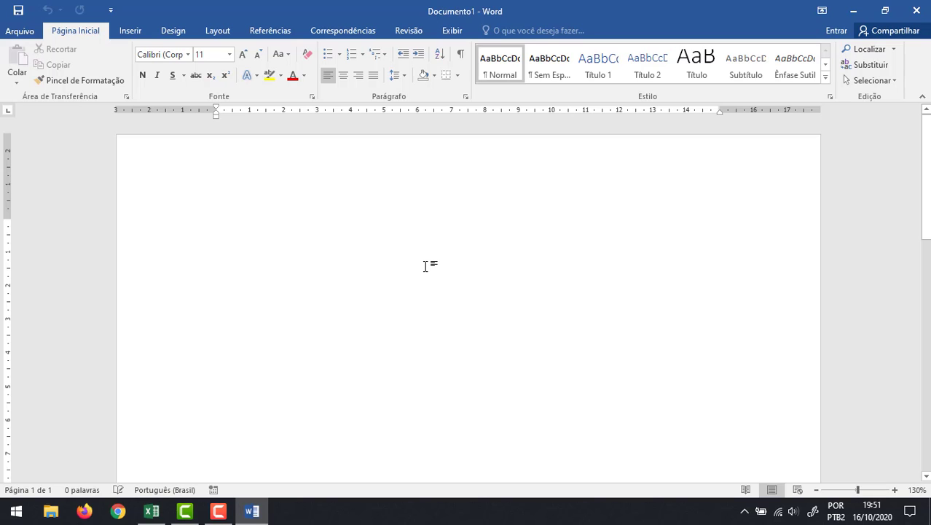
{"action": "left_click", "coordinate": [131, 34]}
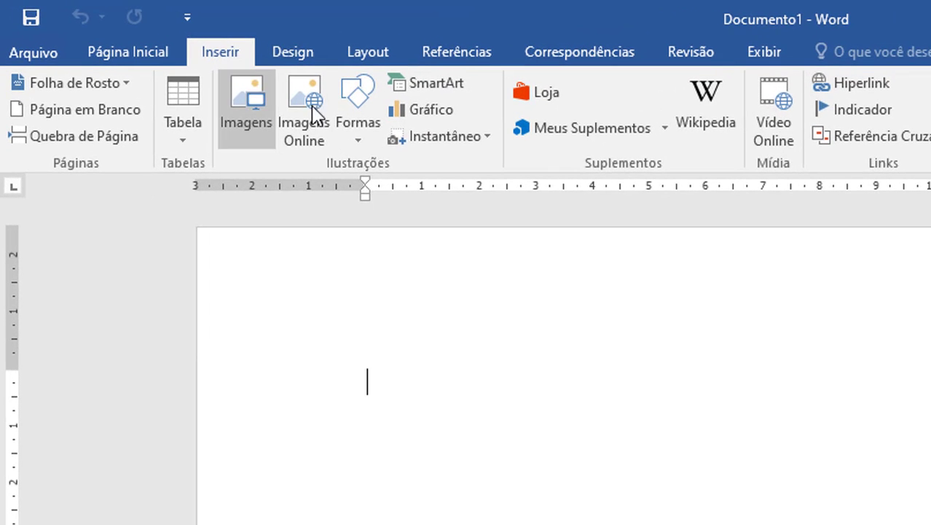
{"action": "left_click", "coordinate": [453, 110]}
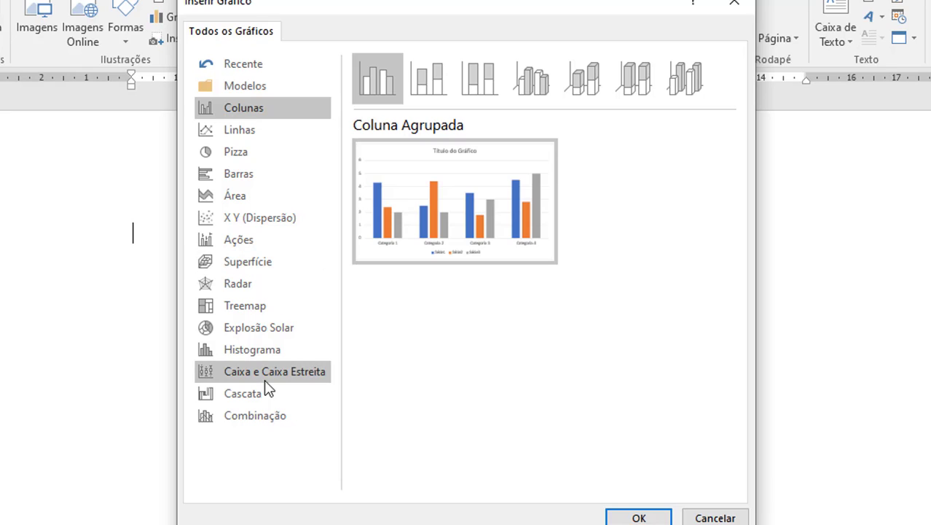
{"action": "left_click", "coordinate": [243, 155]}
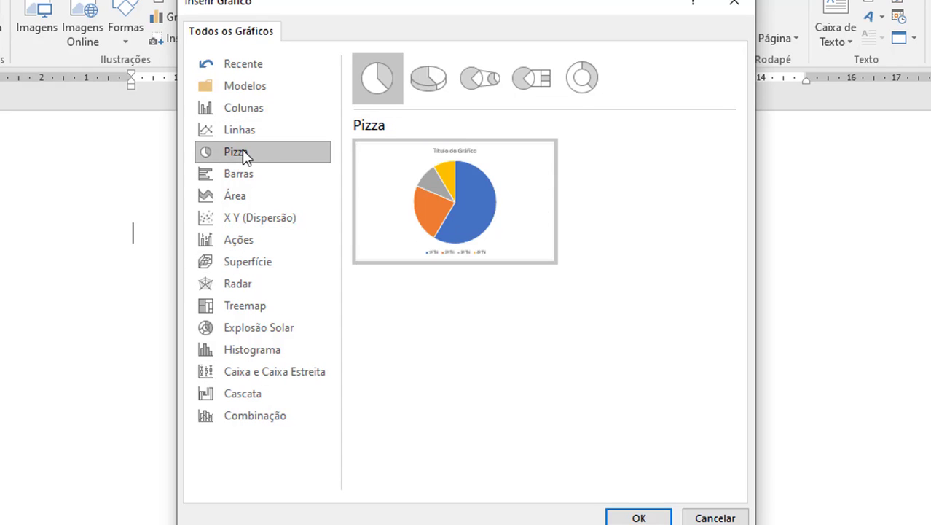
{"action": "left_click", "coordinate": [420, 76]}
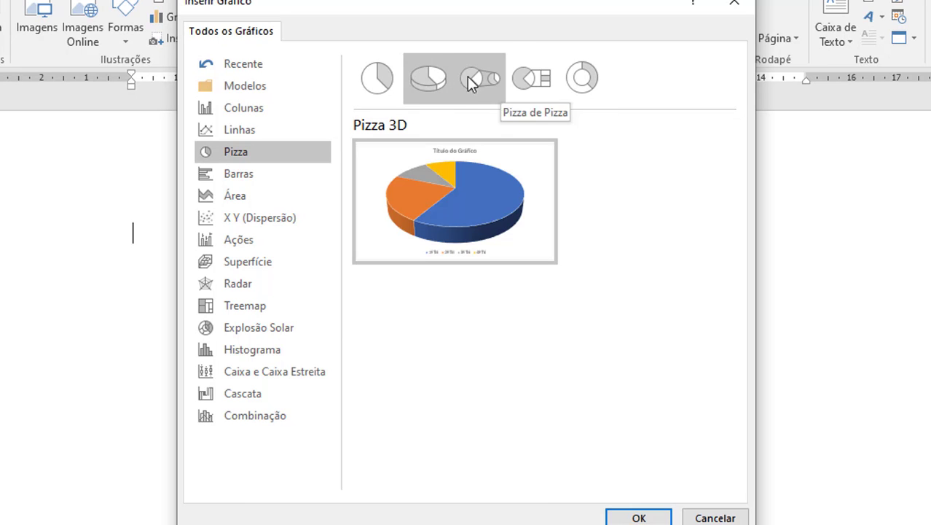
{"action": "left_click", "coordinate": [653, 519]}
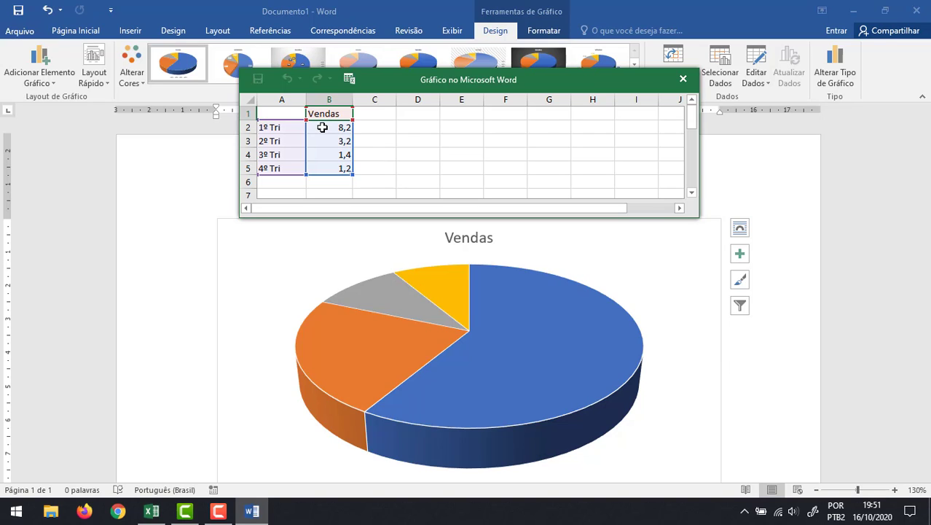
- Enter the category names Aprovados, Reprovados, Evadidos and Recuperação in A2:A5 of the chart's maximised data sheet
{"action": "double_click", "coordinate": [559, 80]}
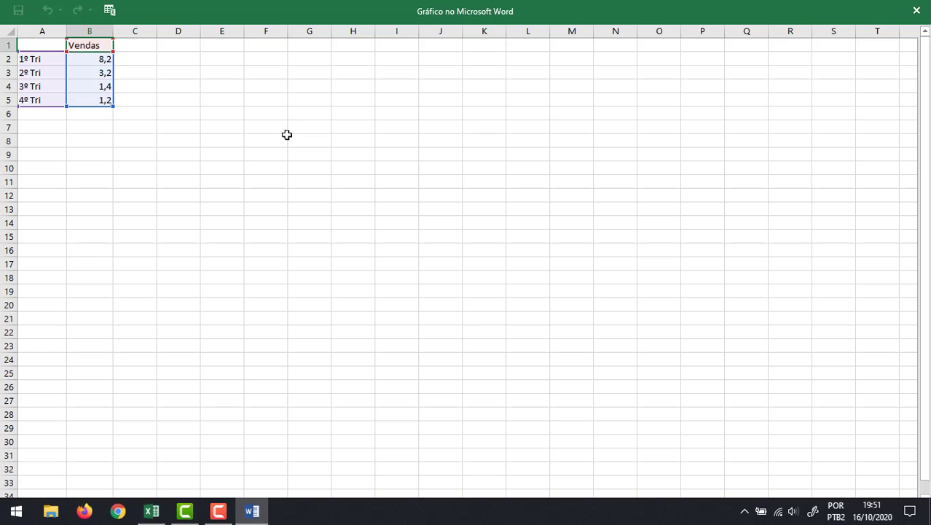
{"action": "scroll", "coordinate": [286, 134], "scroll_direction": "up", "scroll_amount": 10}
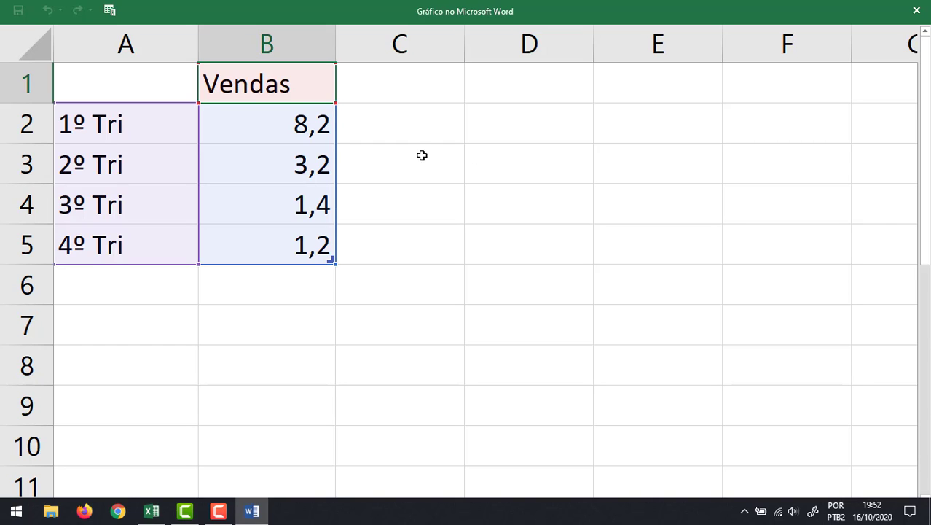
{"action": "left_click", "coordinate": [112, 130]}
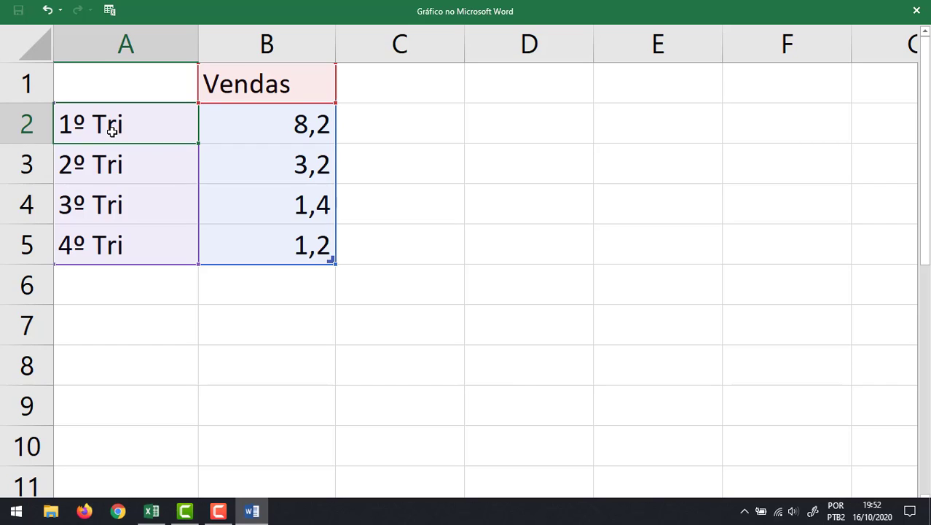
{"action": "type", "text": "Aprav"}
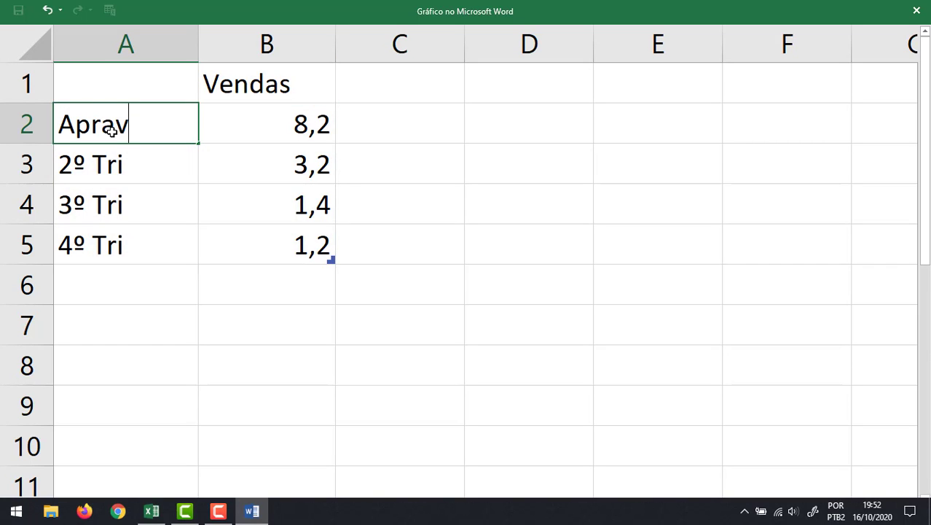
{"action": "key", "text": "BackSpace"}
{"action": "key", "text": "BackSpace"}
{"action": "type", "text": "ovados"}
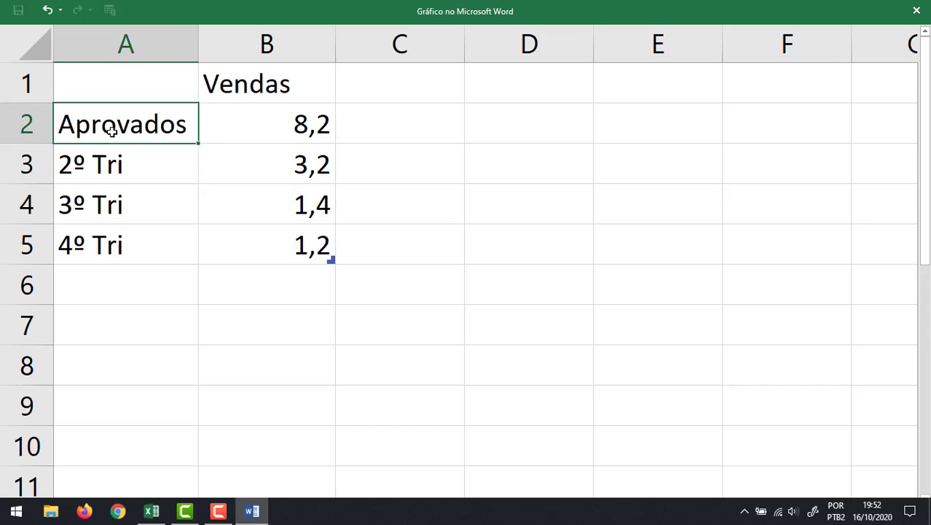
{"action": "key", "text": "Return"}
{"action": "type", "text": "Reprovados"}
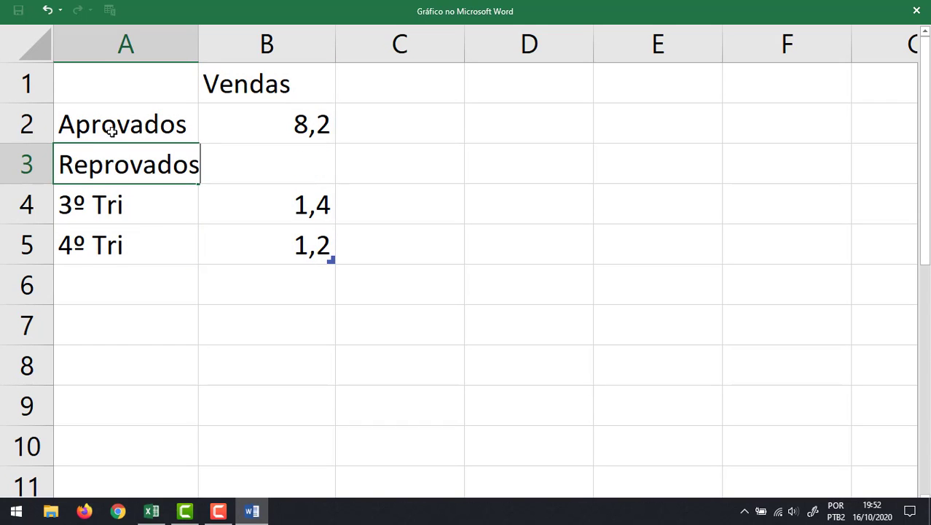
{"action": "key", "text": "Return"}
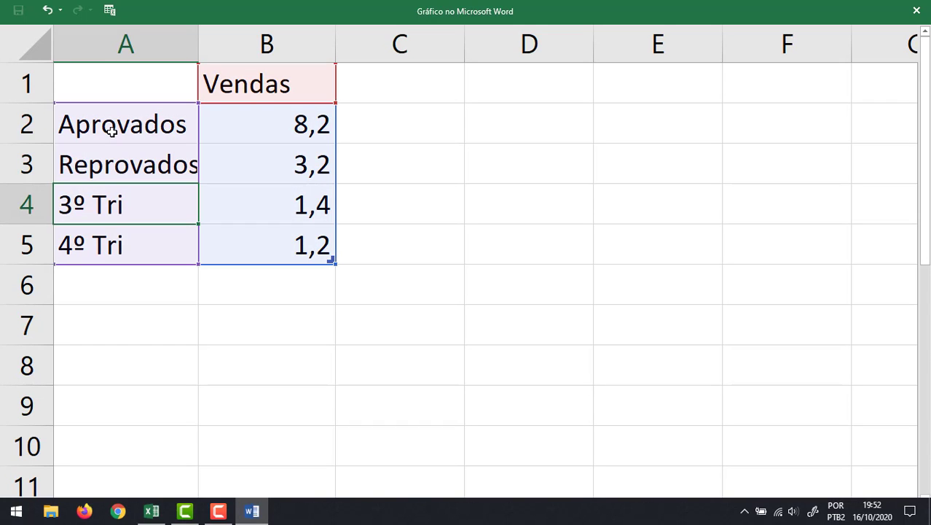
{"action": "type", "text": "Evadid"}
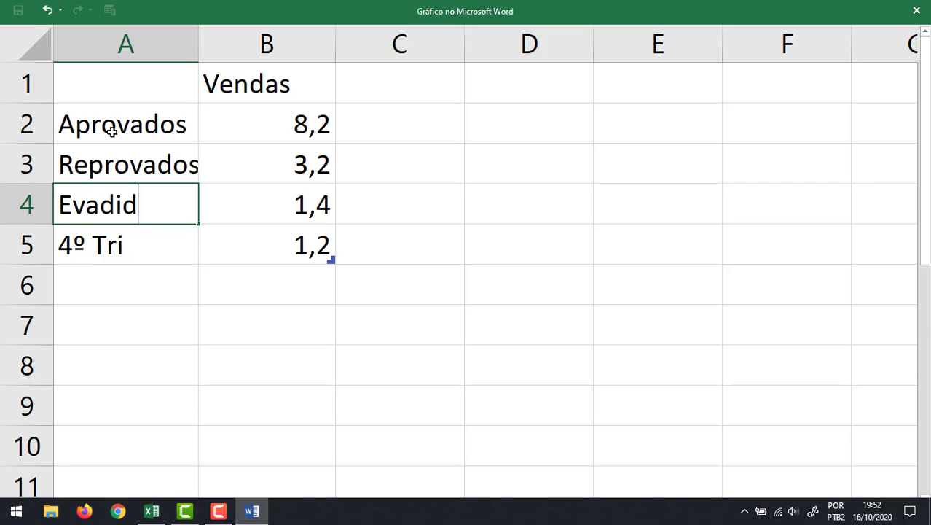
{"action": "type", "text": "os"}
{"action": "key", "text": "Return"}
{"action": "type", "text": "Recuper"}
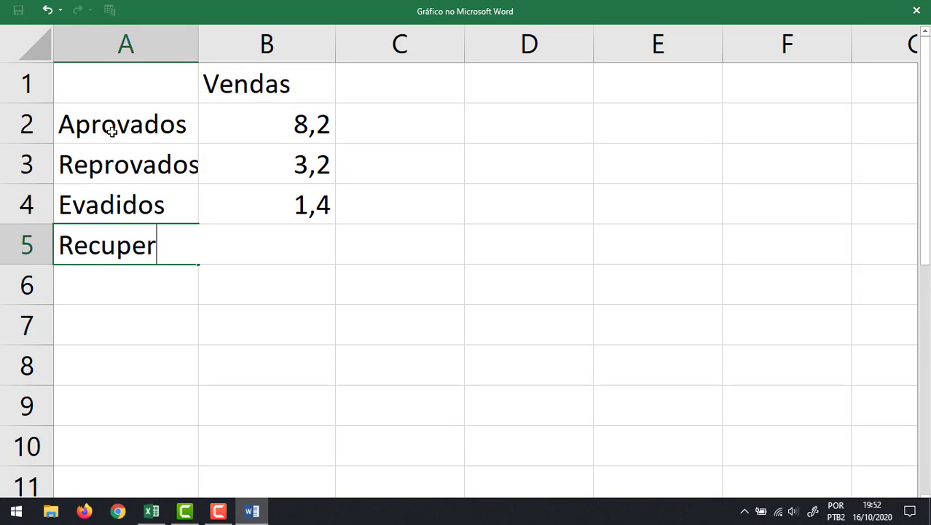
{"action": "type", "text": "ação"}
{"action": "key", "text": "Return"}
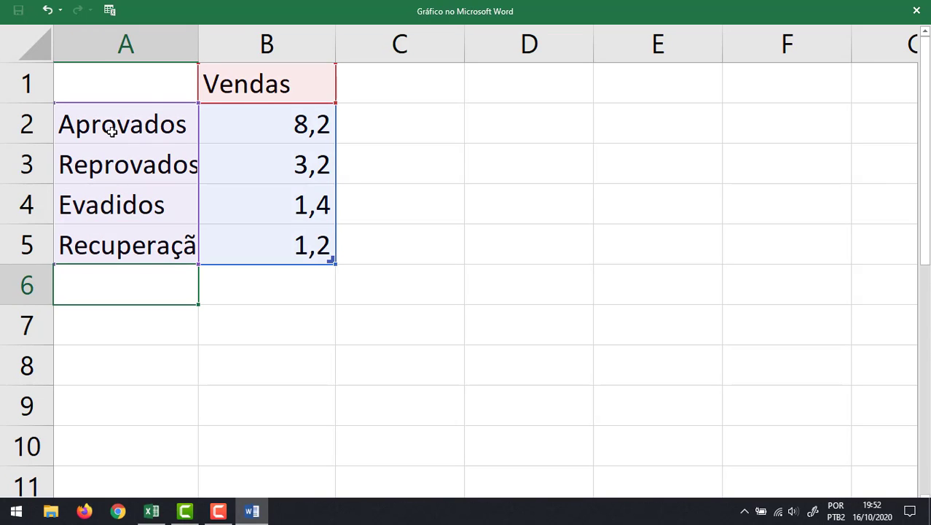
- Enter the values 300, 15, 20 and 30 in B2:B5 of the chart's data sheet
{"action": "left_click", "coordinate": [306, 121]}
{"action": "type", "text": "300"}
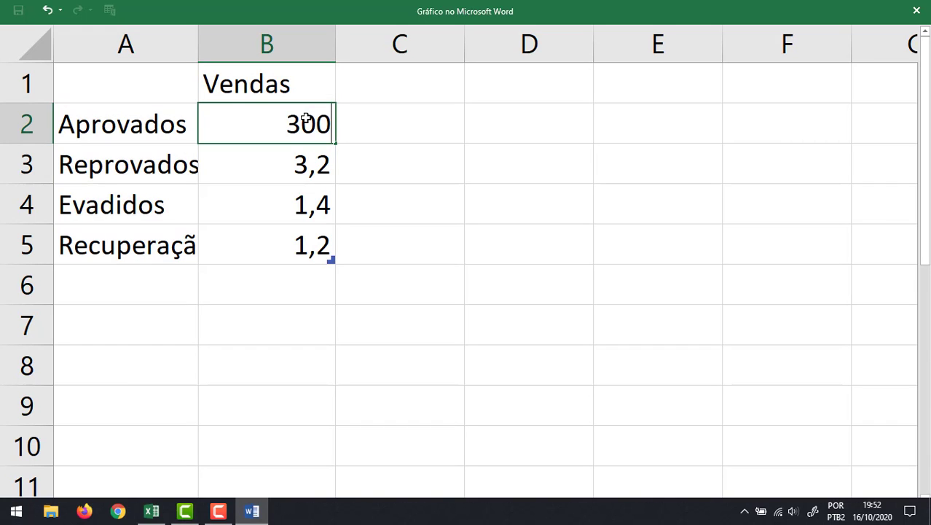
{"action": "key", "text": "Return"}
{"action": "type", "text": "15"}
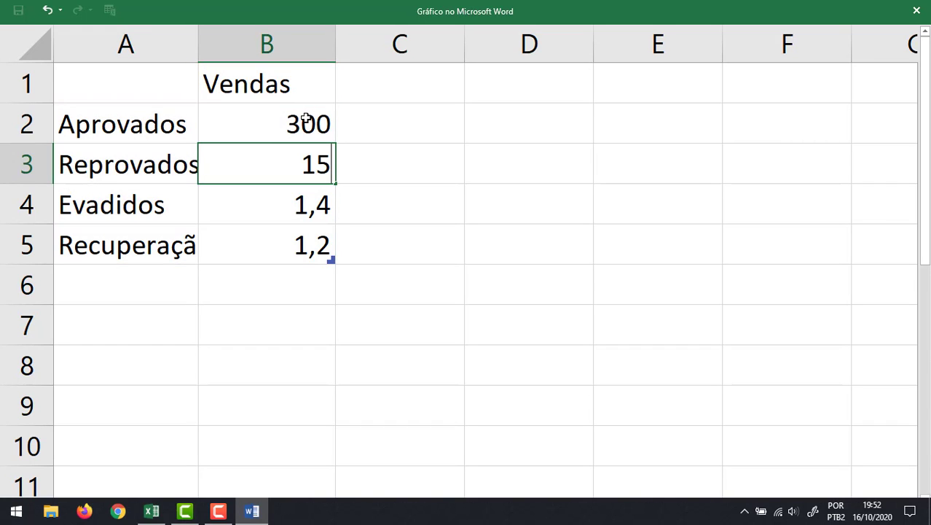
{"action": "key", "text": "Return"}
{"action": "type", "text": "20"}
{"action": "key", "text": "Return"}
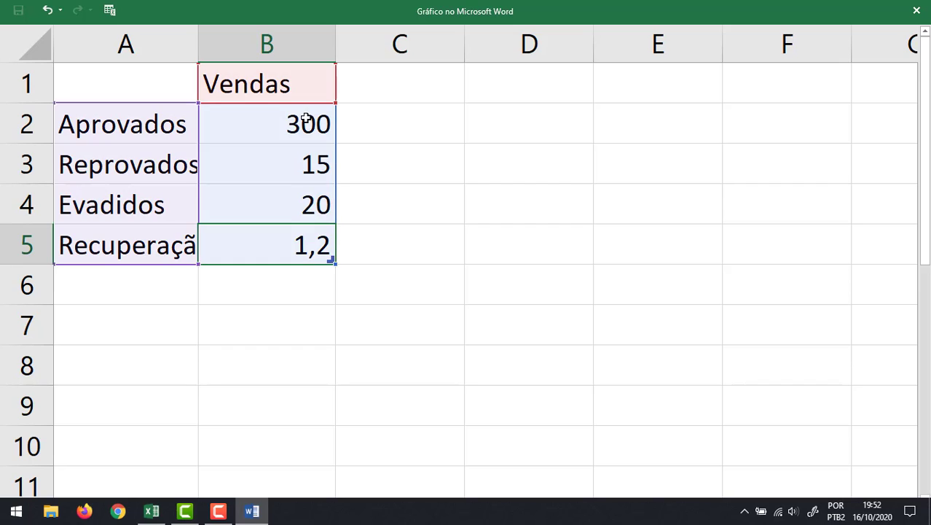
{"action": "type", "text": "30"}
{"action": "key", "text": "Return"}
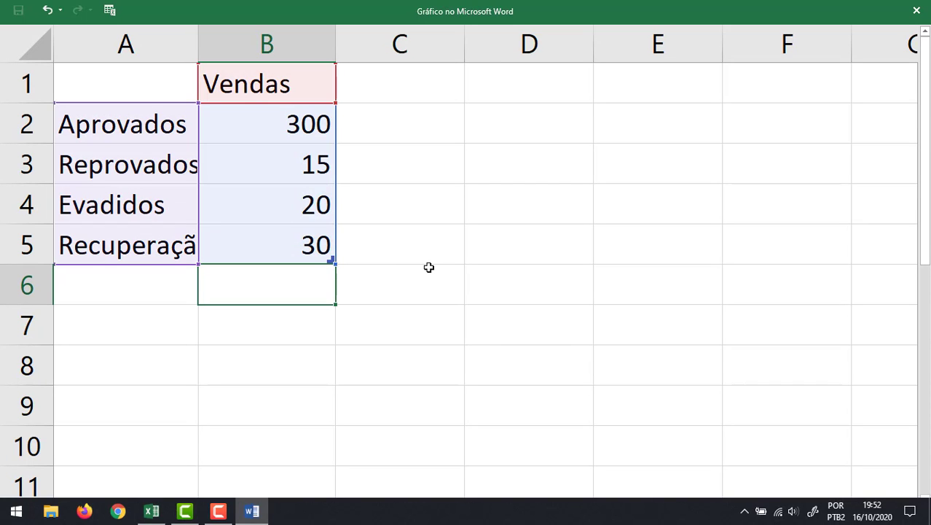
- Clear the Vendas header in B1 and close the chart's data sheet
{"action": "left_click", "coordinate": [219, 88]}
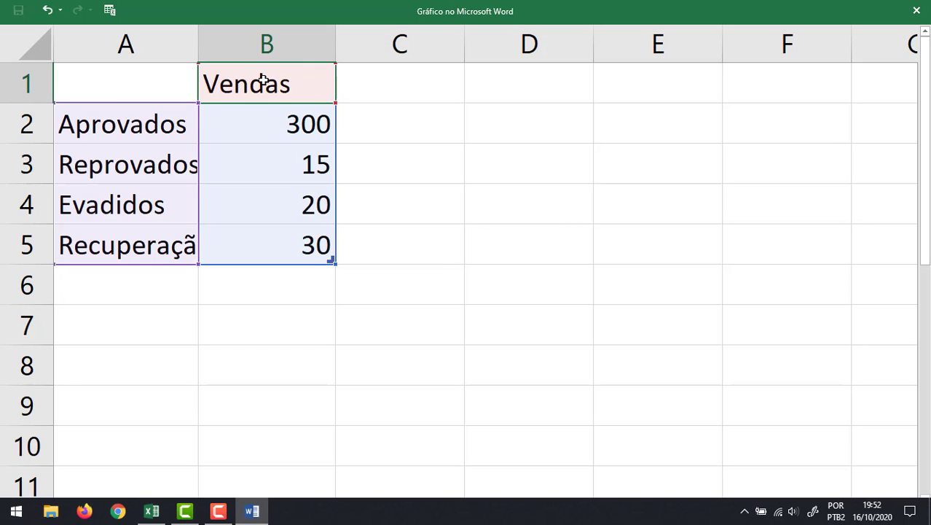
{"action": "key", "text": "Delete"}
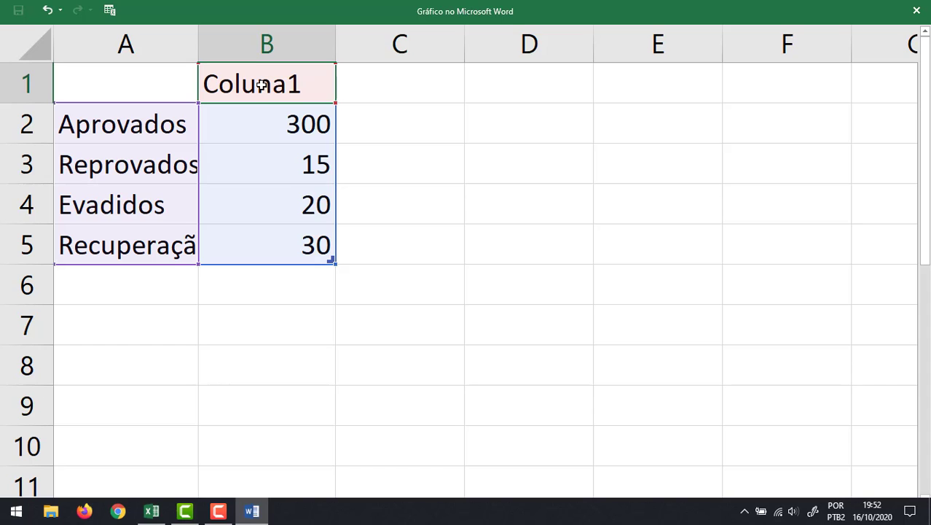
{"action": "left_click", "coordinate": [917, 13]}
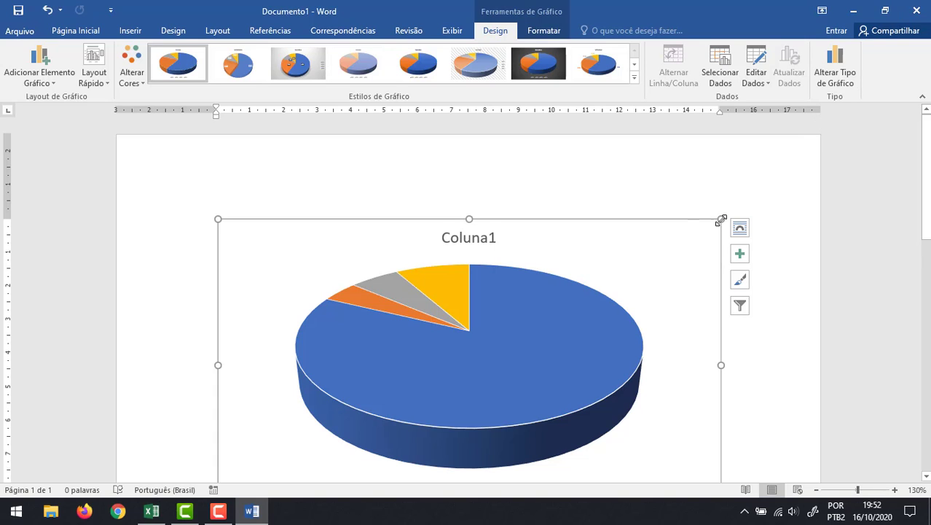
- Delete the pie chart's title and add data labels to its slices
{"action": "scroll", "coordinate": [722, 219], "scroll_direction": "down", "scroll_amount": 1}
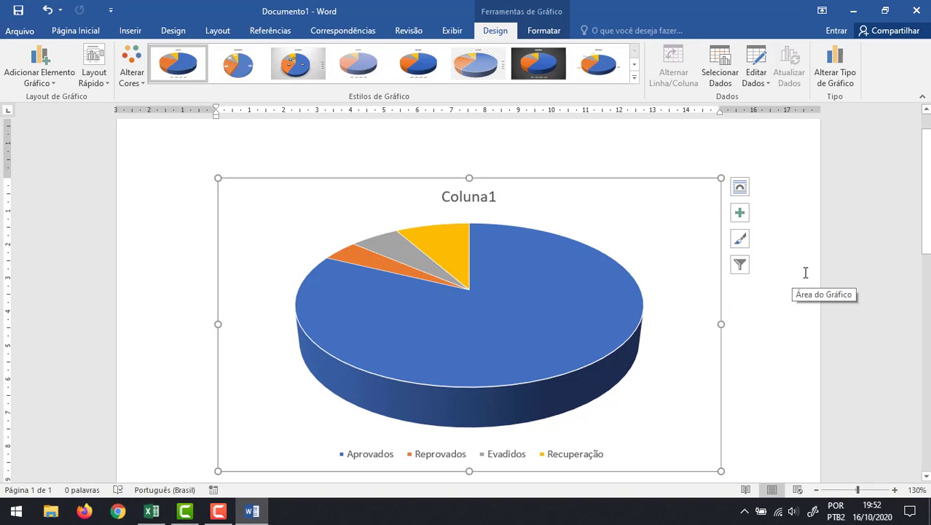
{"action": "left_click", "coordinate": [478, 201]}
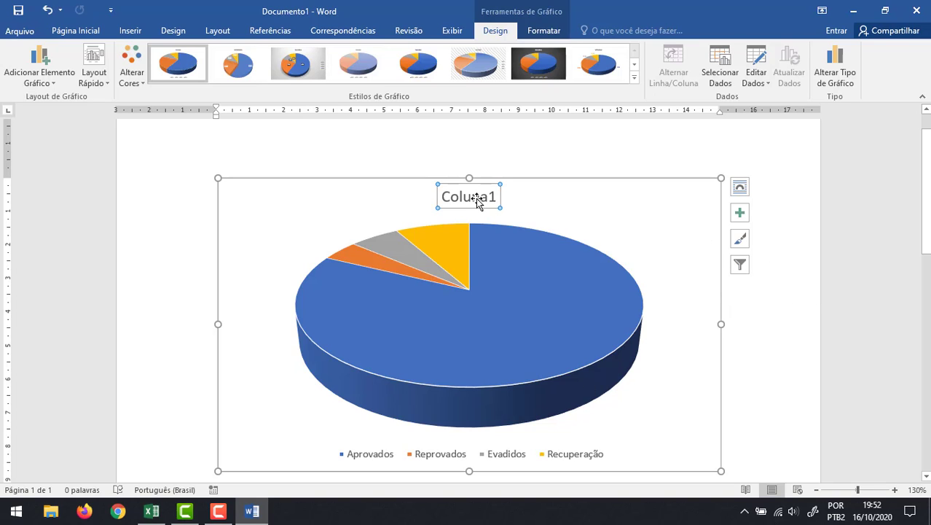
{"action": "key", "text": "Delete"}
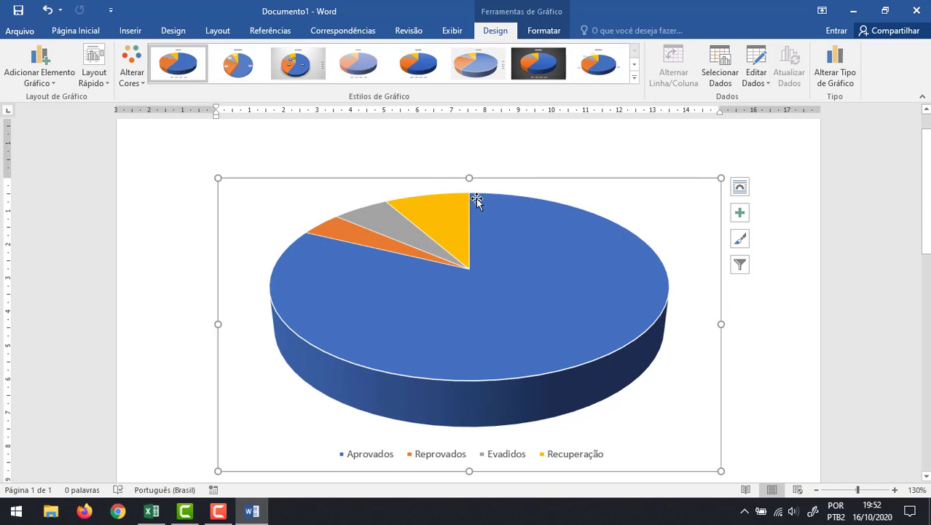
{"action": "left_click", "coordinate": [746, 215]}
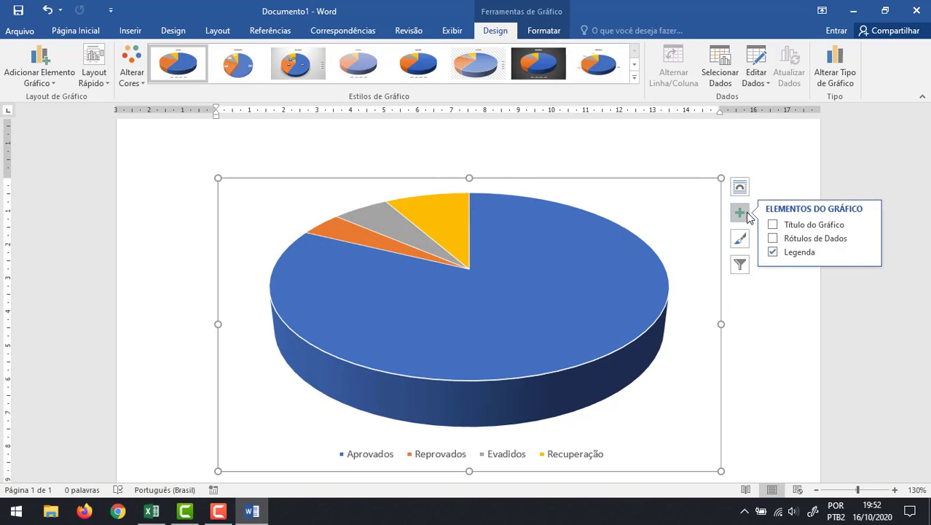
{"action": "left_click", "coordinate": [772, 238]}
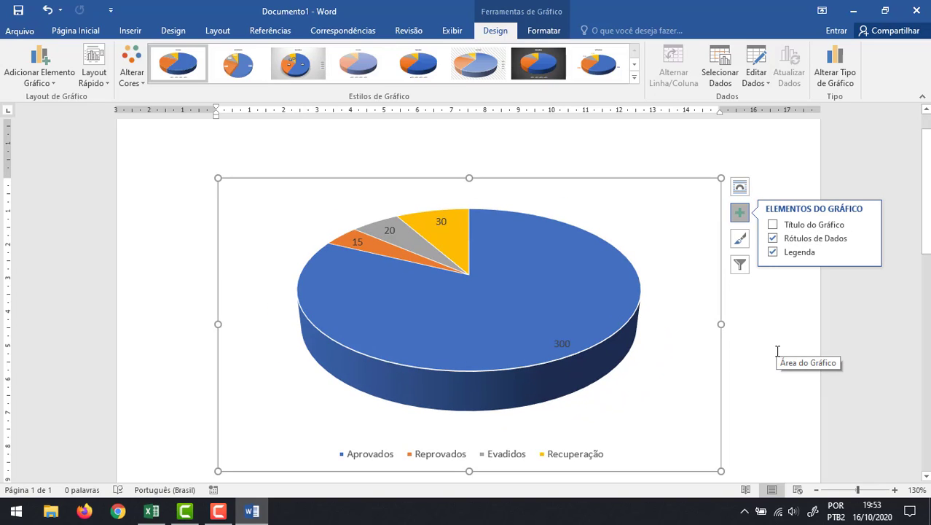
- Make the pie chart's data labels bold and increase their font by one size
{"action": "left_click", "coordinate": [442, 223]}
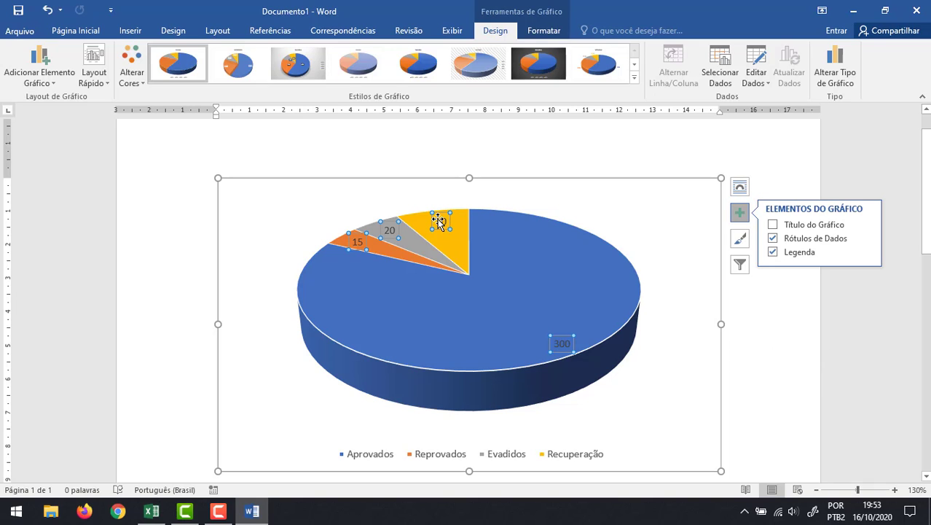
{"action": "left_click", "coordinate": [76, 30]}
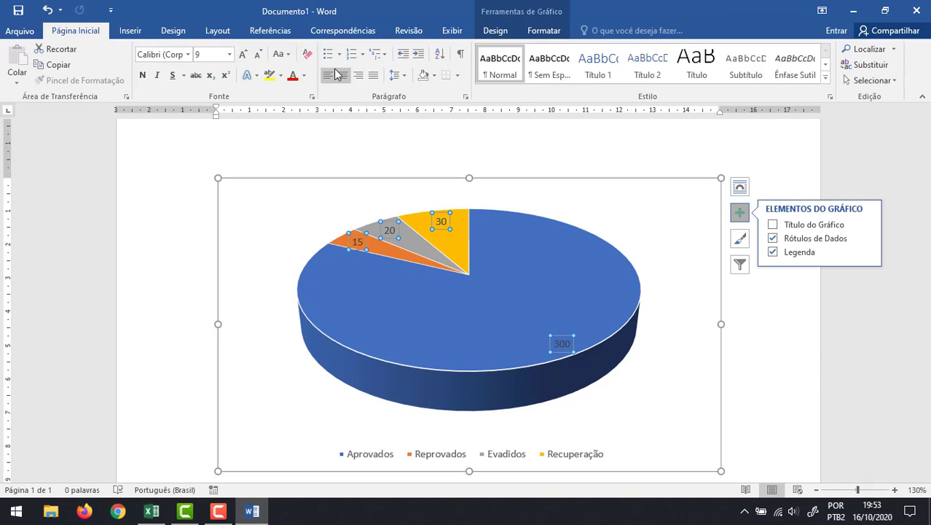
{"action": "left_click", "coordinate": [143, 76]}
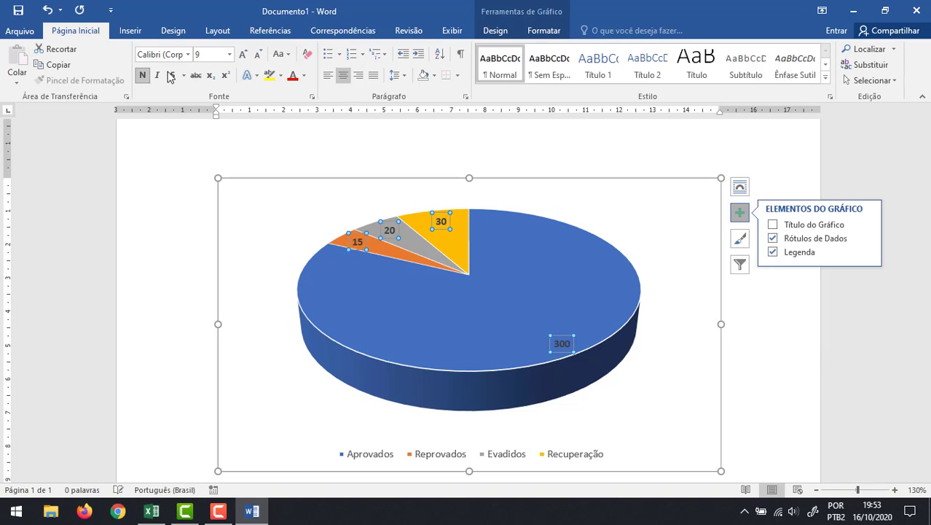
{"action": "left_click", "coordinate": [248, 60]}
{"action": "left_click", "coordinate": [841, 317]}
{"action": "scroll", "coordinate": [692, 248], "scroll_direction": "down", "scroll_amount": 1}
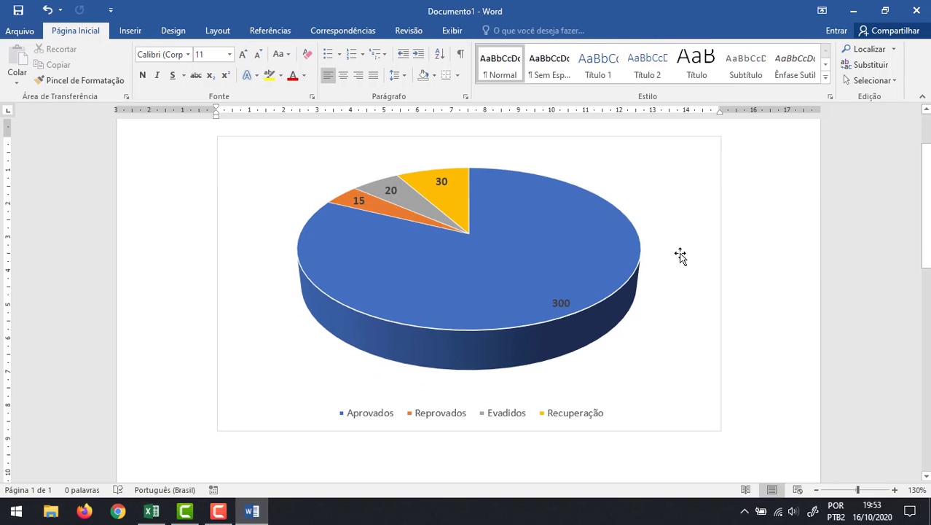
- Increase the pie chart legend's font size to 11
{"action": "left_click", "coordinate": [445, 420]}
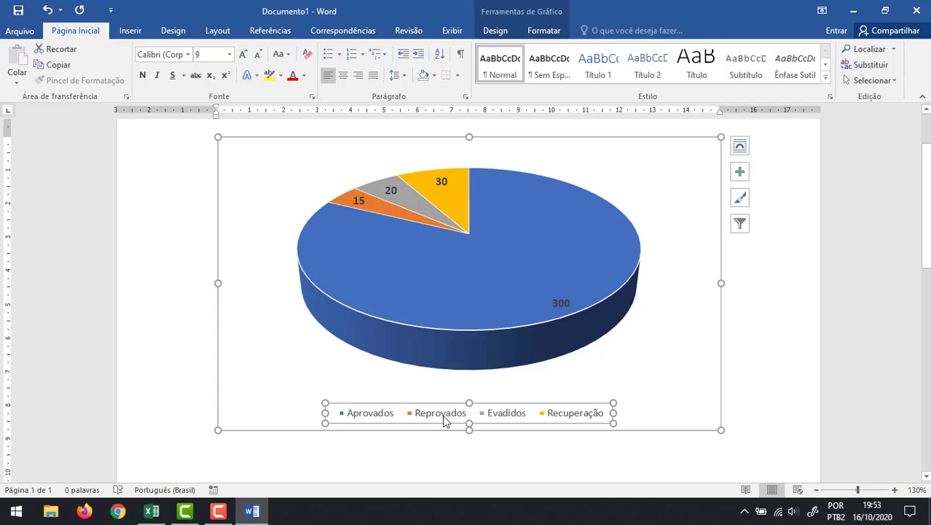
{"action": "left_click", "coordinate": [243, 56]}
{"action": "left_click", "coordinate": [243, 55]}
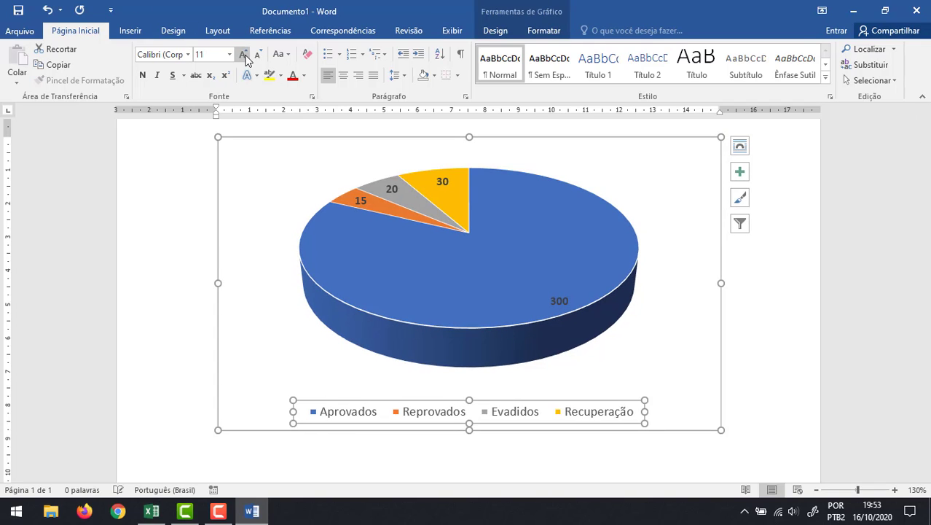
{"action": "left_click", "coordinate": [819, 241]}
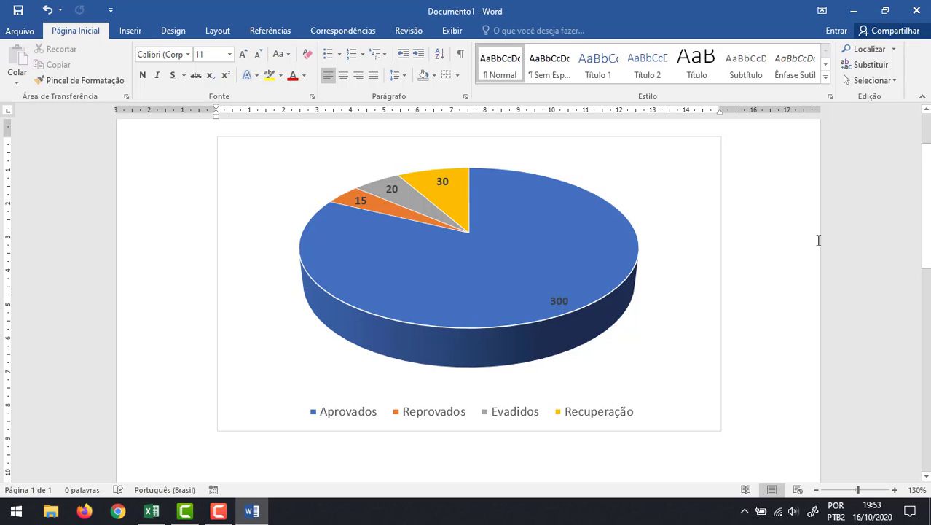